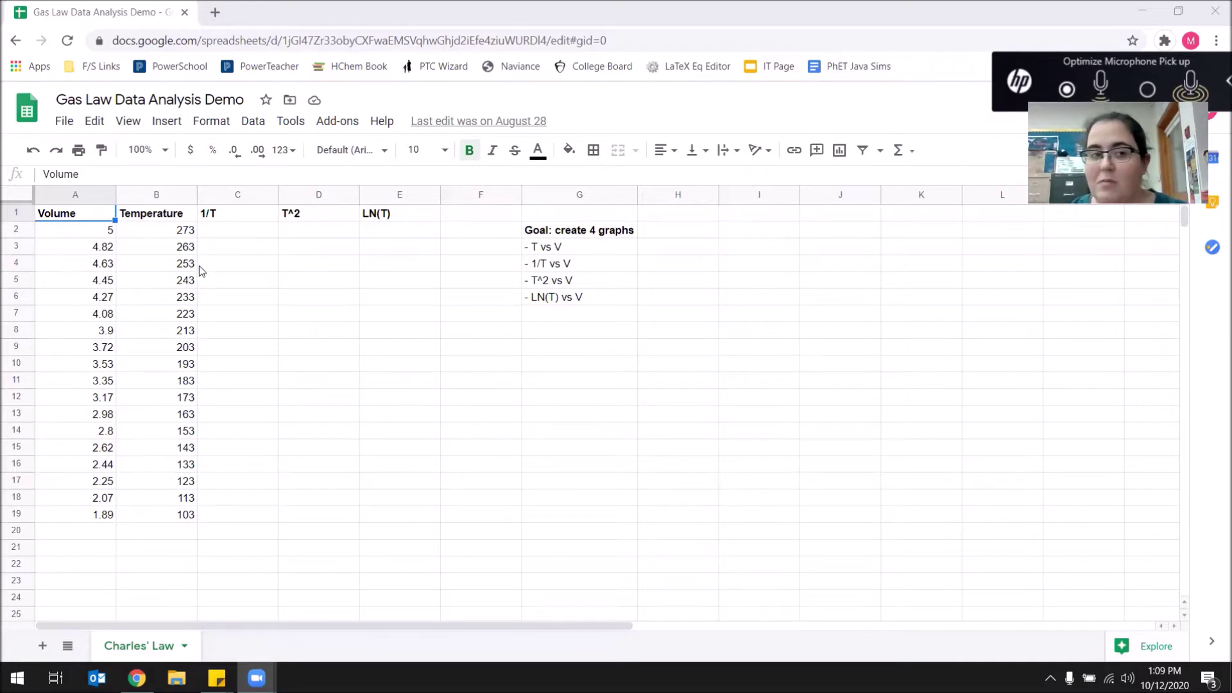
# Enter =1/B2 in C2 and fill it down to C19, giving 0.00366 to 0.00971.
pyautogui.click(82, 269)
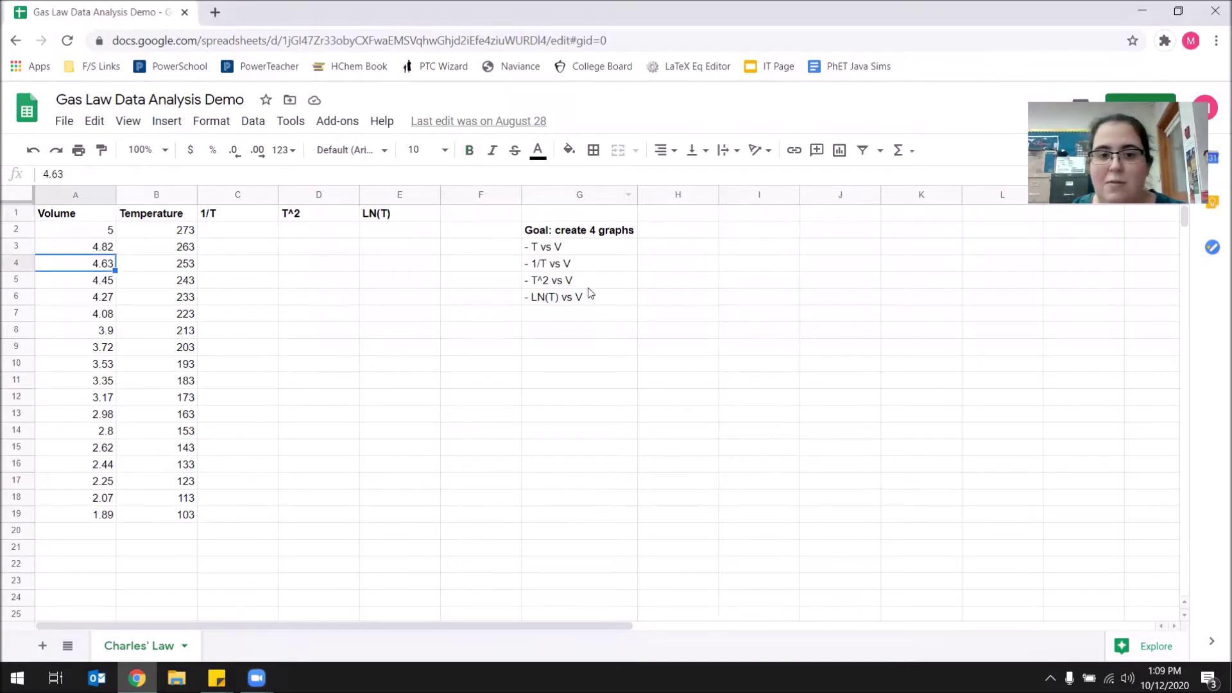
pyautogui.moveTo(530, 231); pyautogui.dragTo(591, 297)
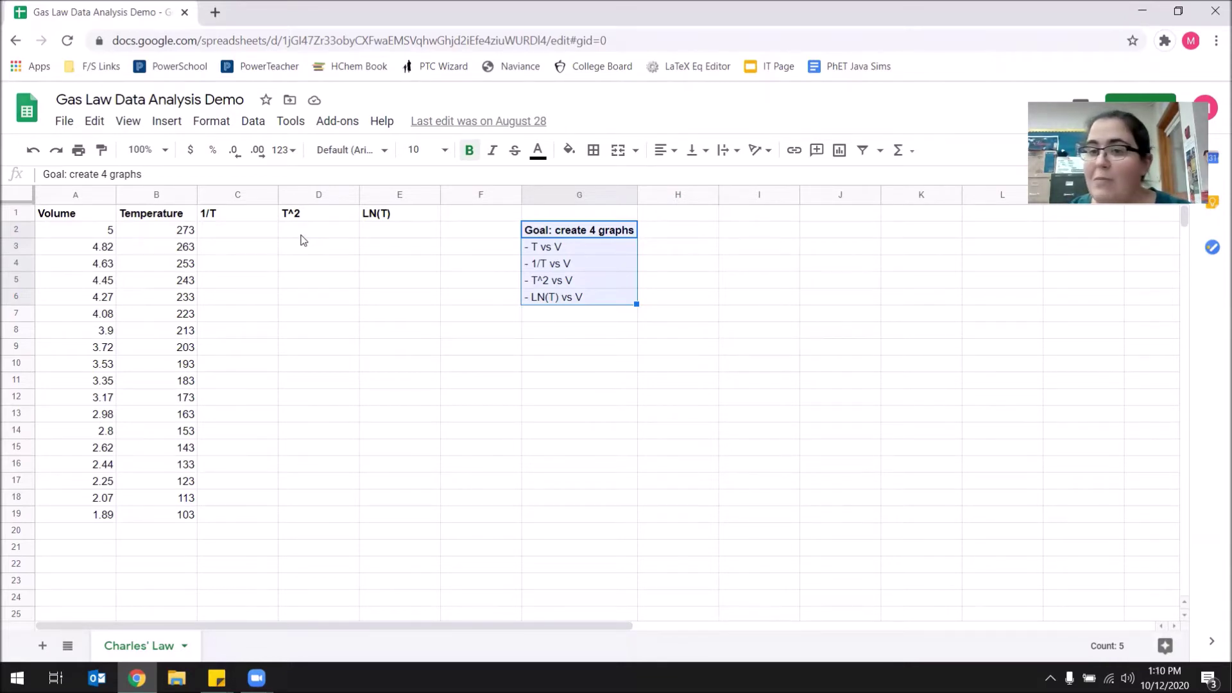
pyautogui.click(231, 235)
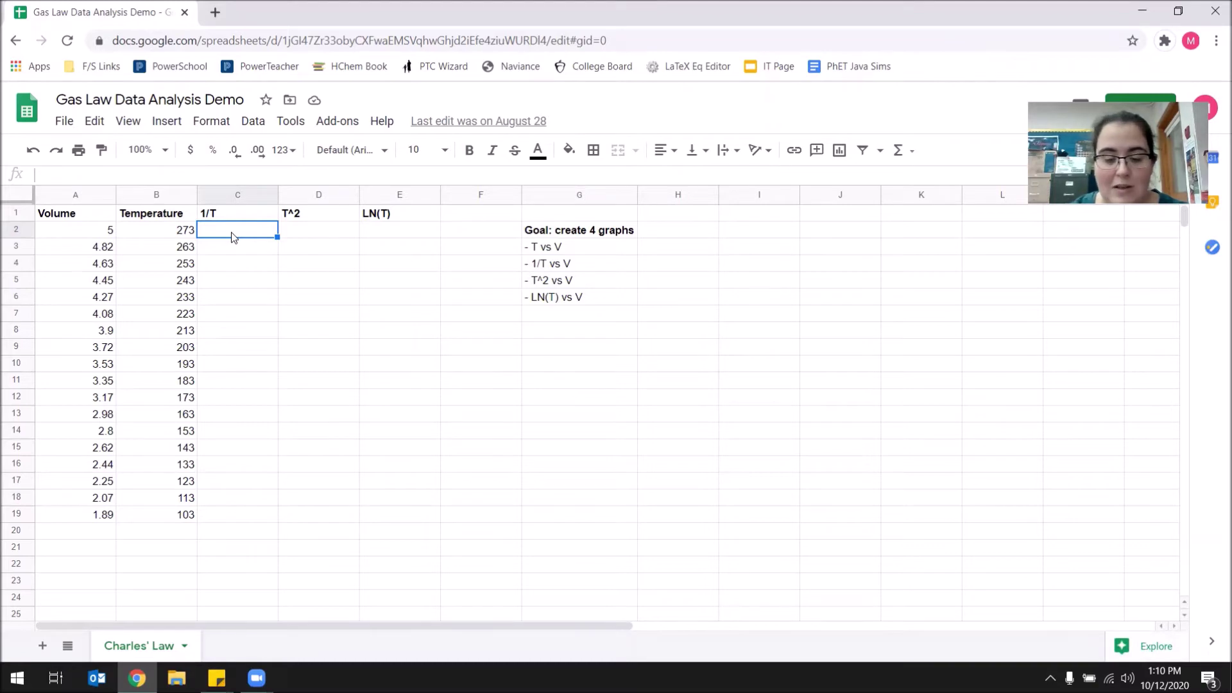
pyautogui.write('=')
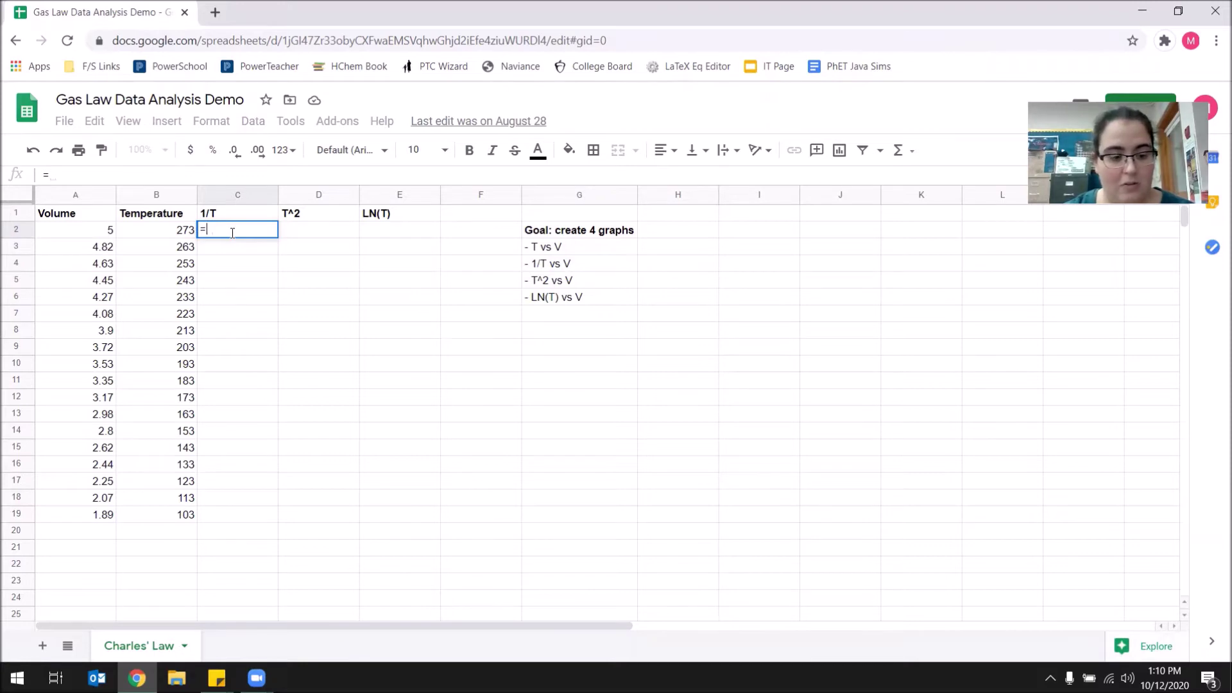
pyautogui.write('1/')
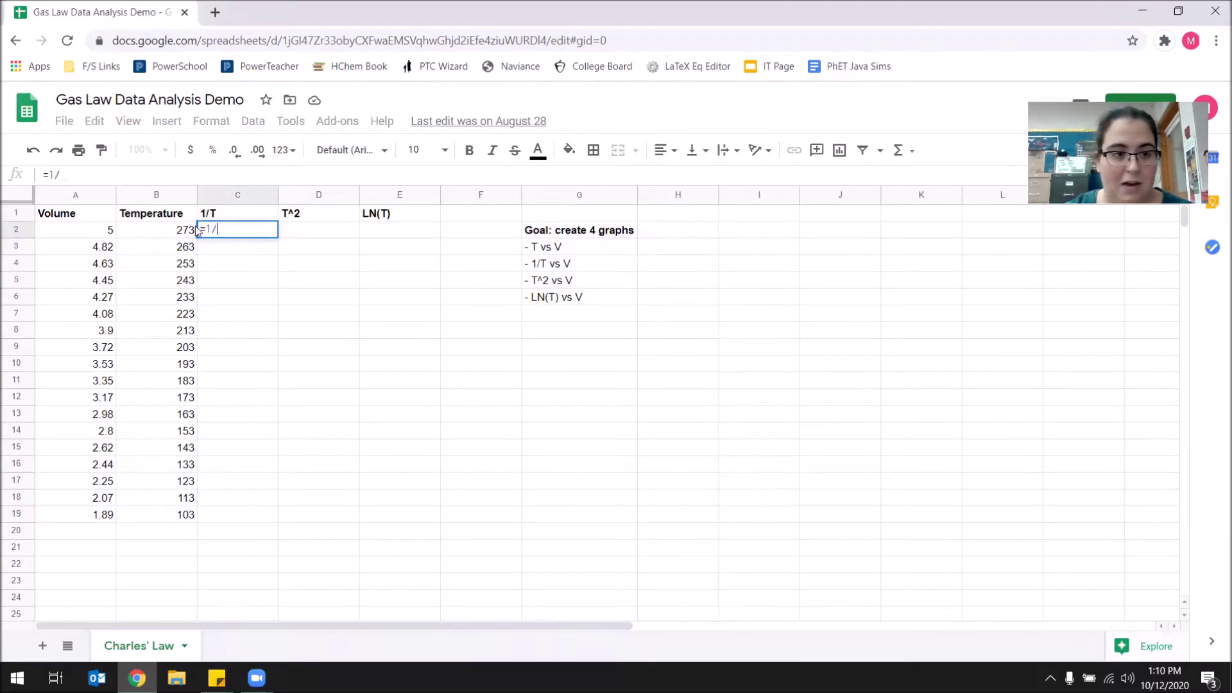
pyautogui.click(158, 230)
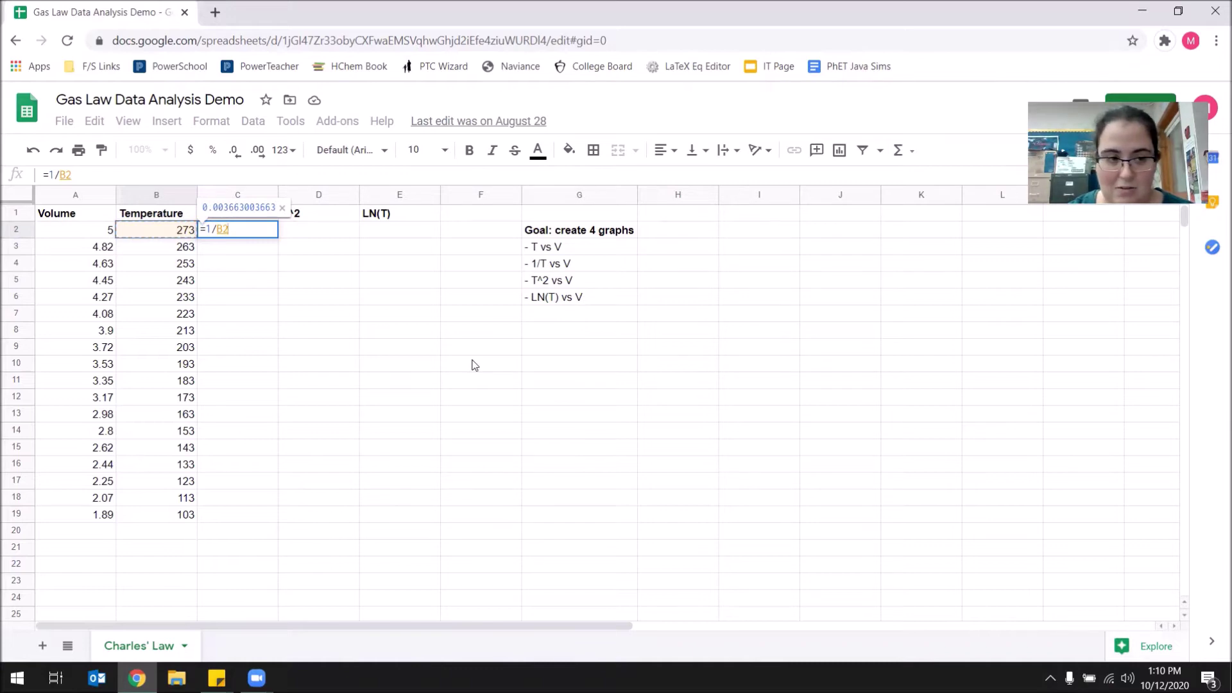
pyautogui.press('Return')
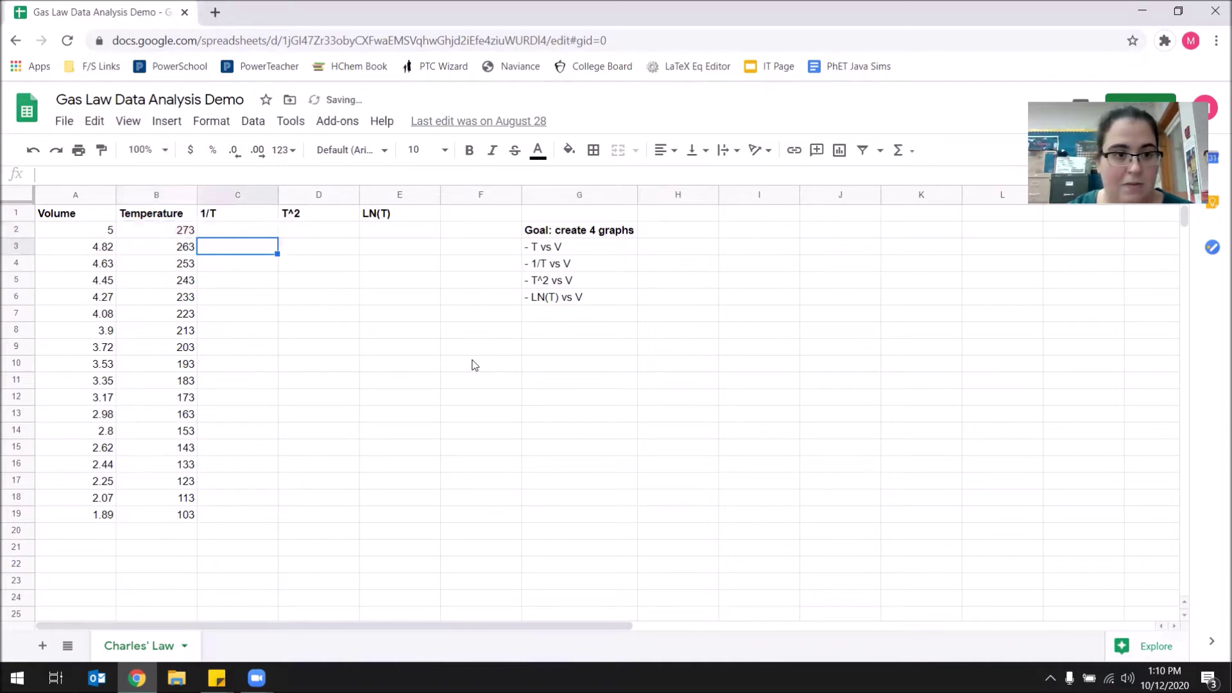
pyautogui.click(245, 234)
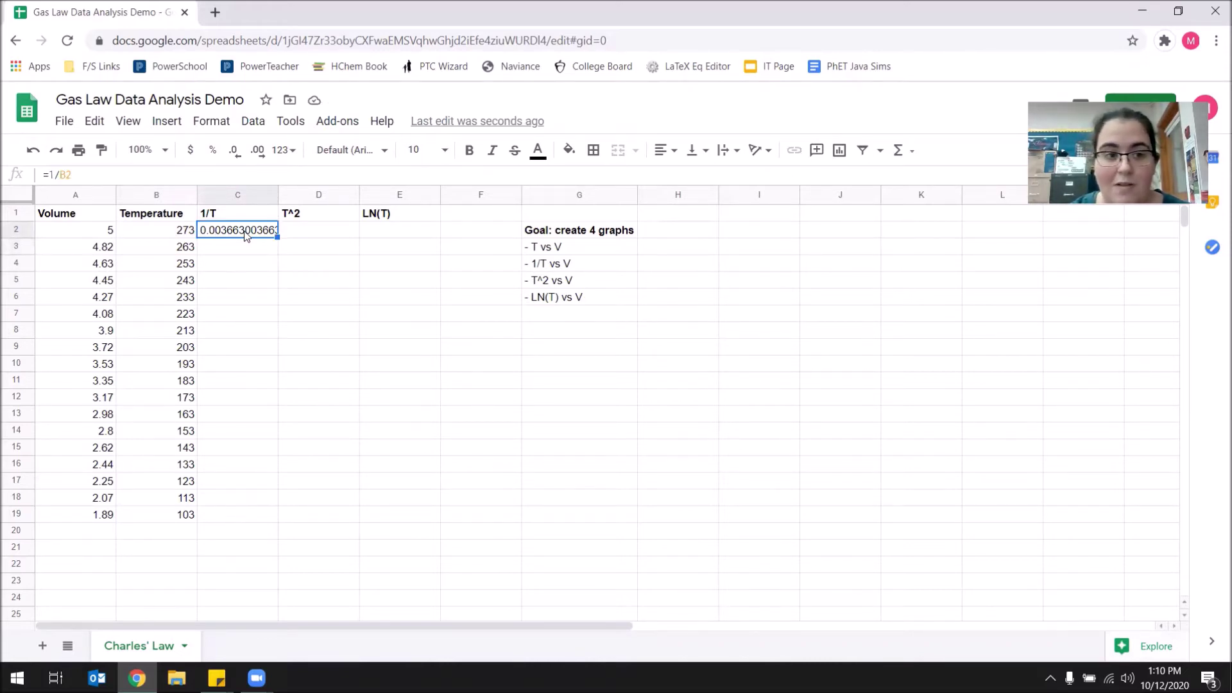
pyautogui.doubleClick(277, 237)
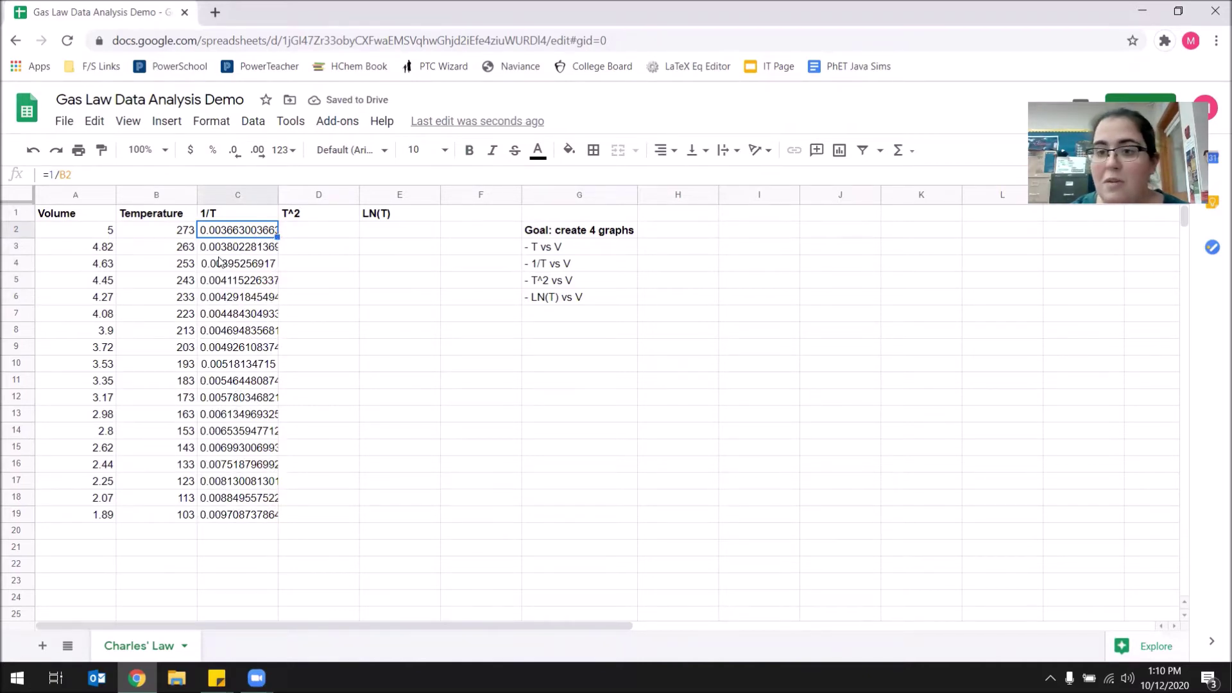
pyautogui.click(238, 516)
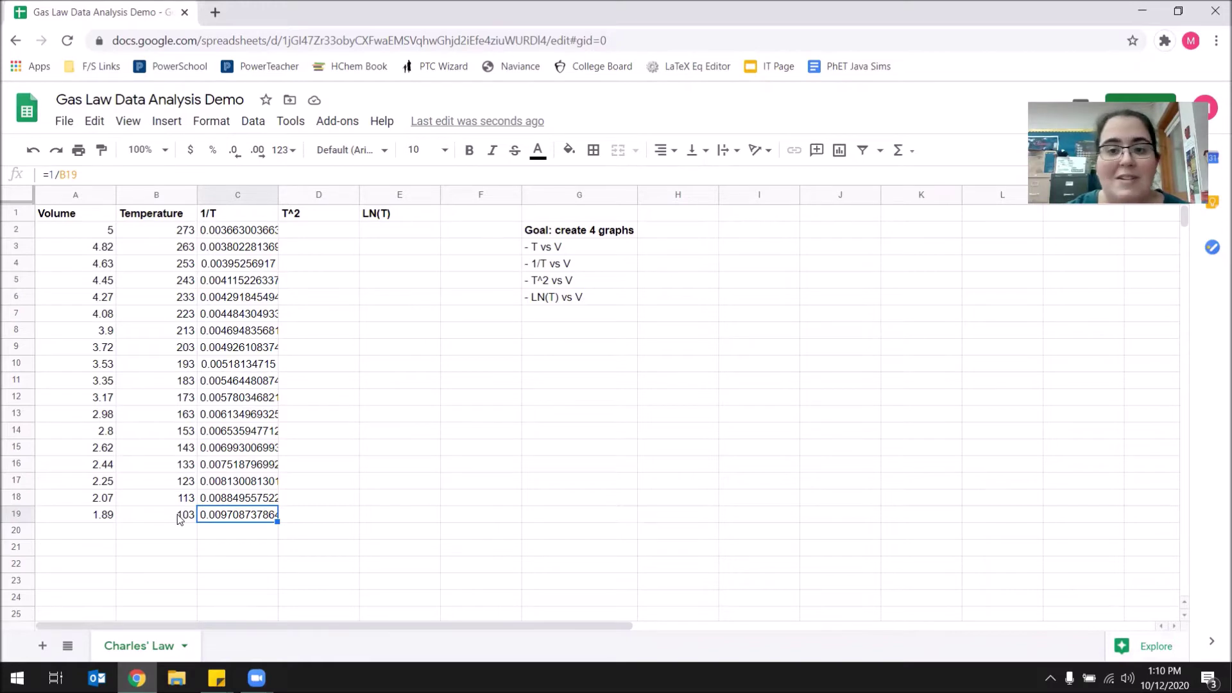
# Enter =B2^2 in D2 and fill it down to D19, giving 74529 to 10609.
pyautogui.click(316, 235)
pyautogui.write('=')
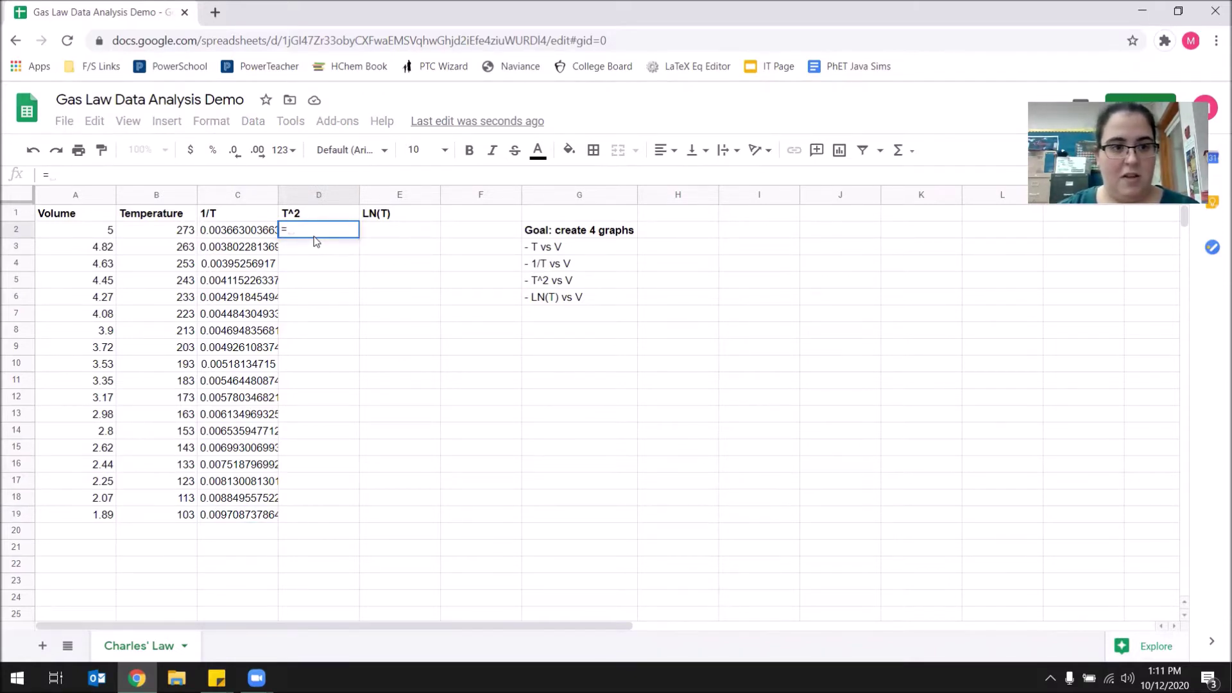
pyautogui.click(168, 229)
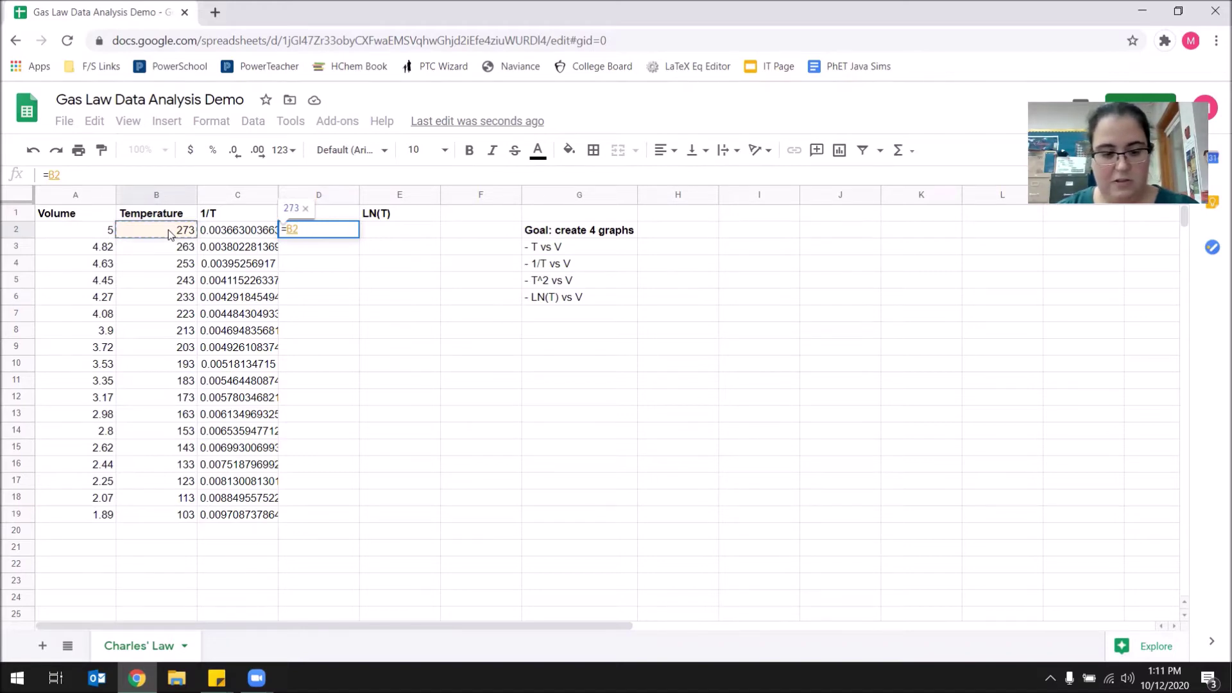
pyautogui.write('^')
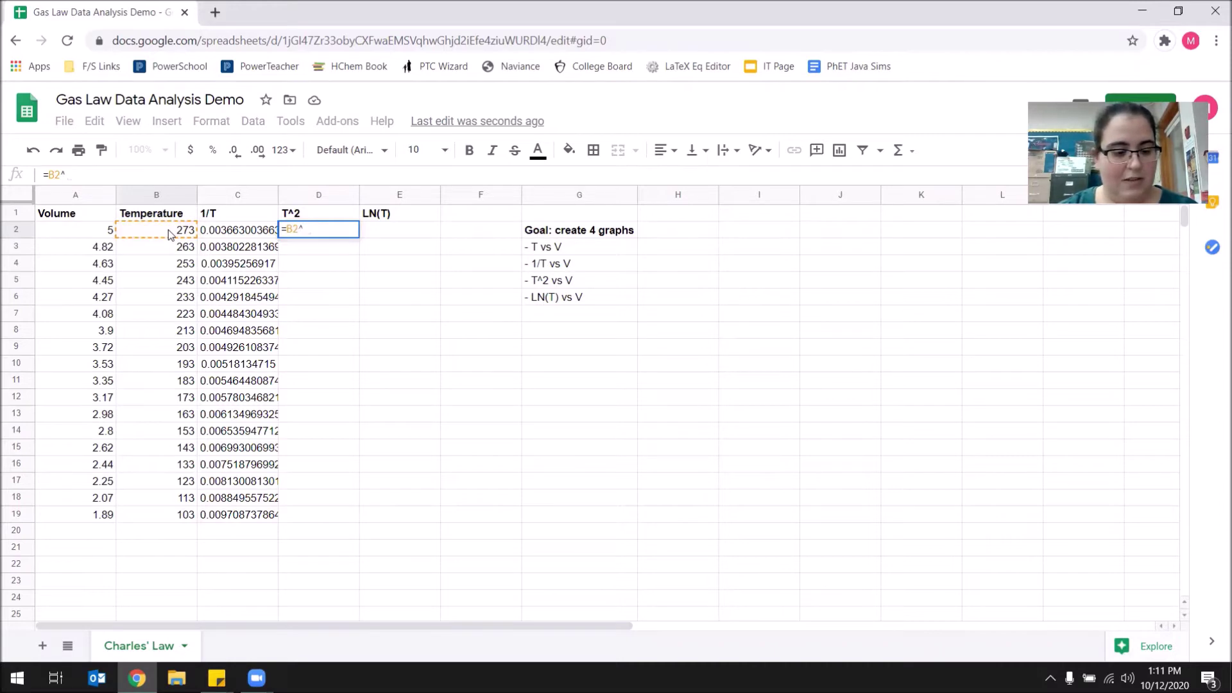
pyautogui.write('2')
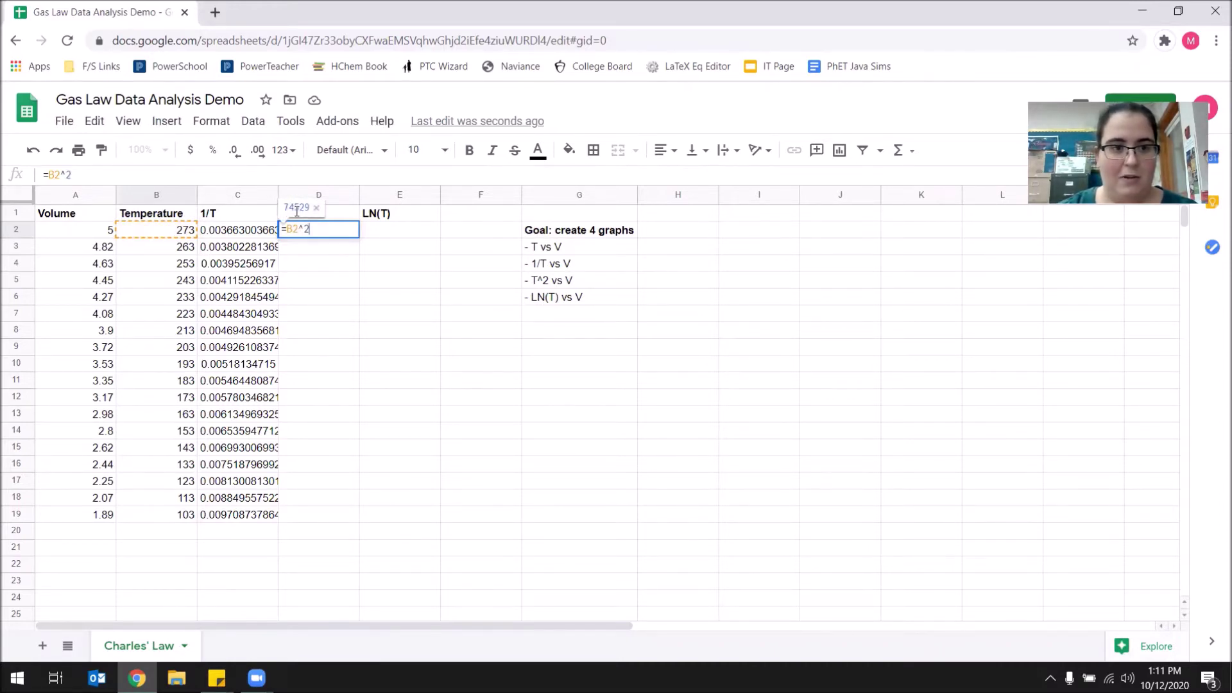
pyautogui.press('Return')
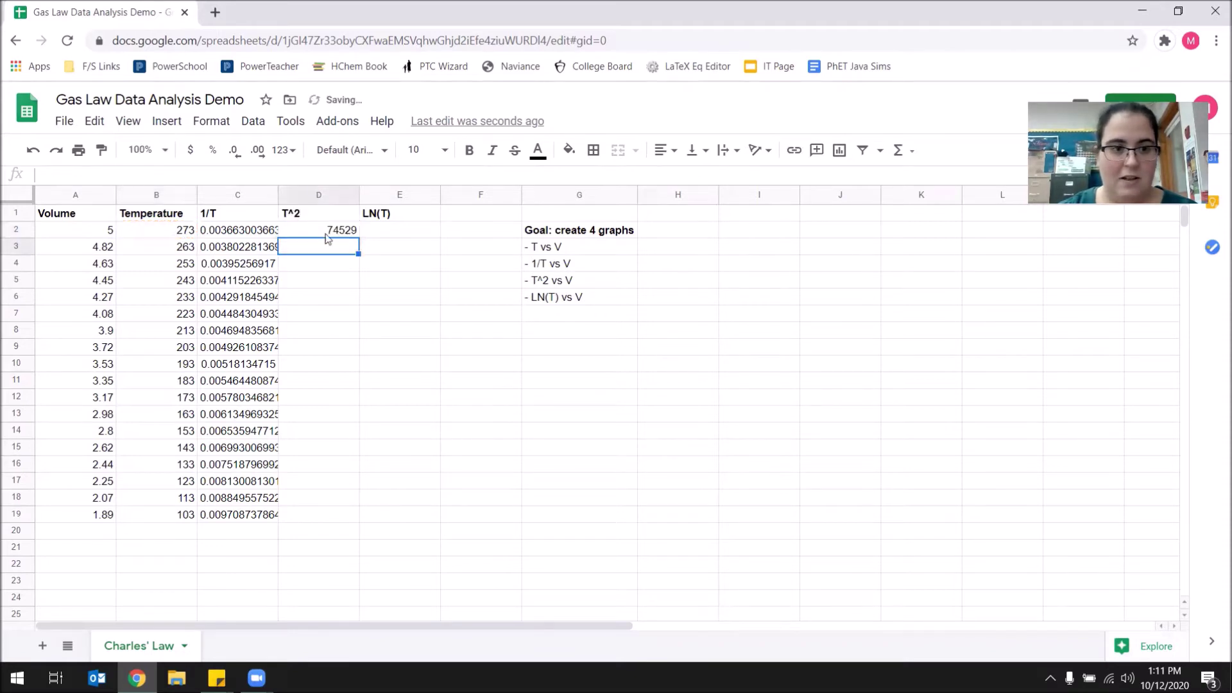
pyautogui.click(320, 230)
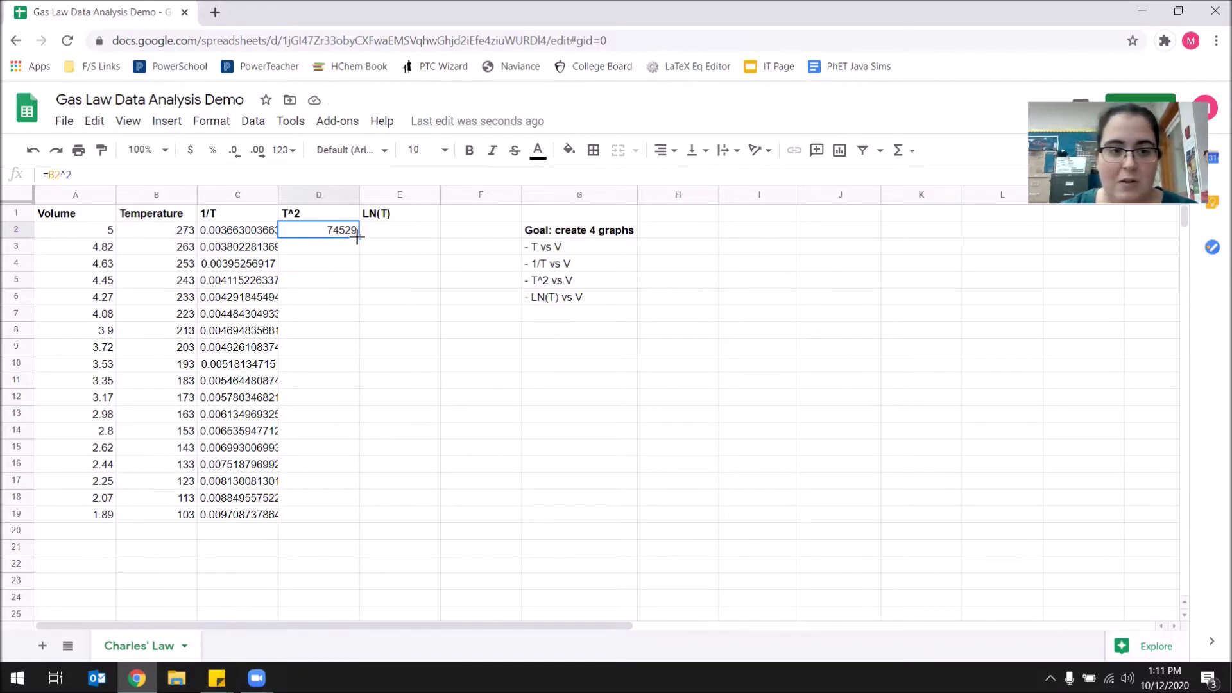
pyautogui.moveTo(357, 236); pyautogui.dragTo(344, 513)
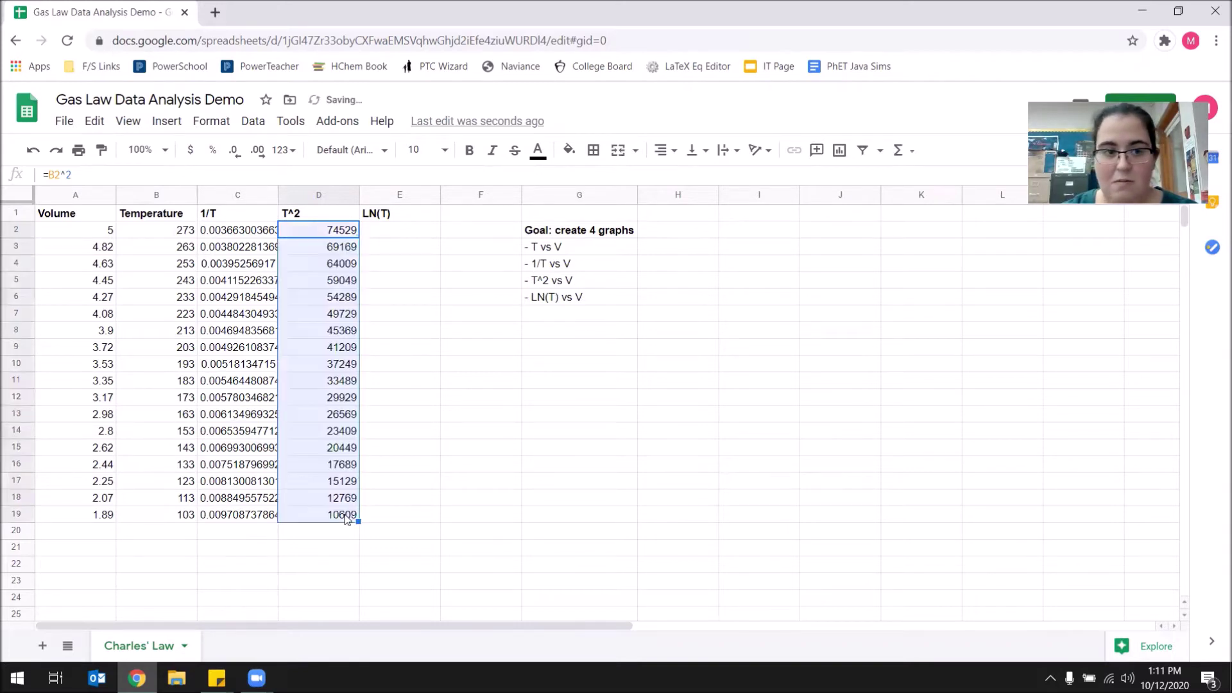
pyautogui.click(411, 485)
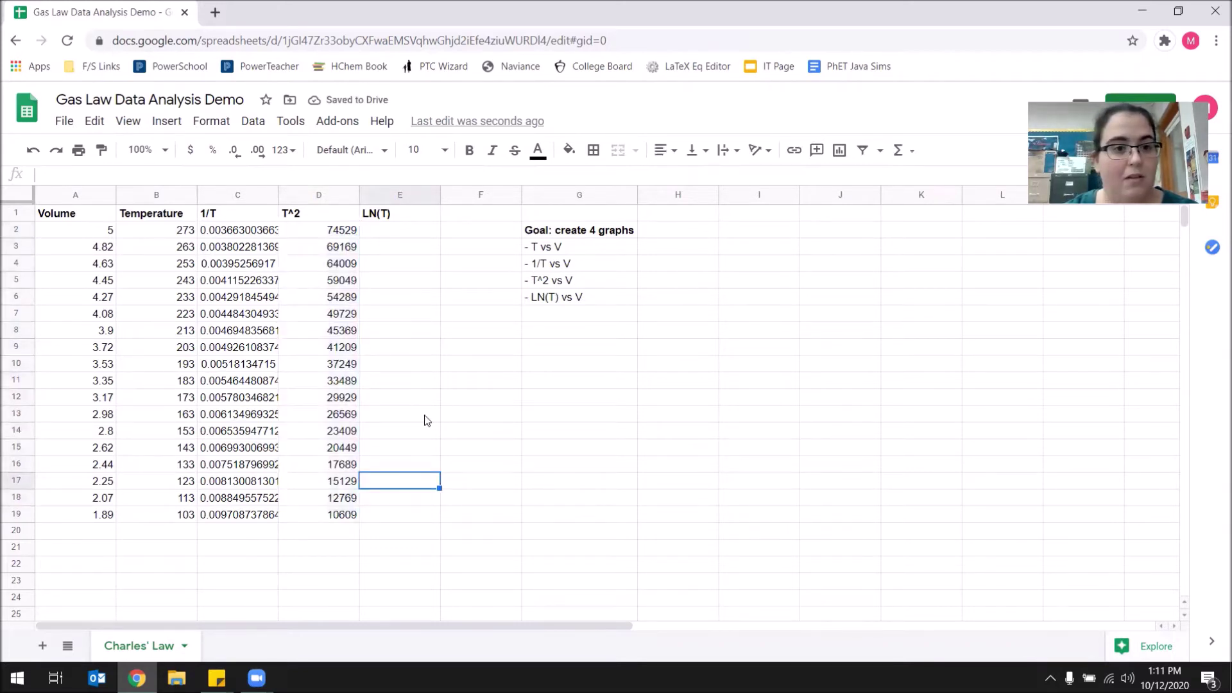
pyautogui.click(387, 232)
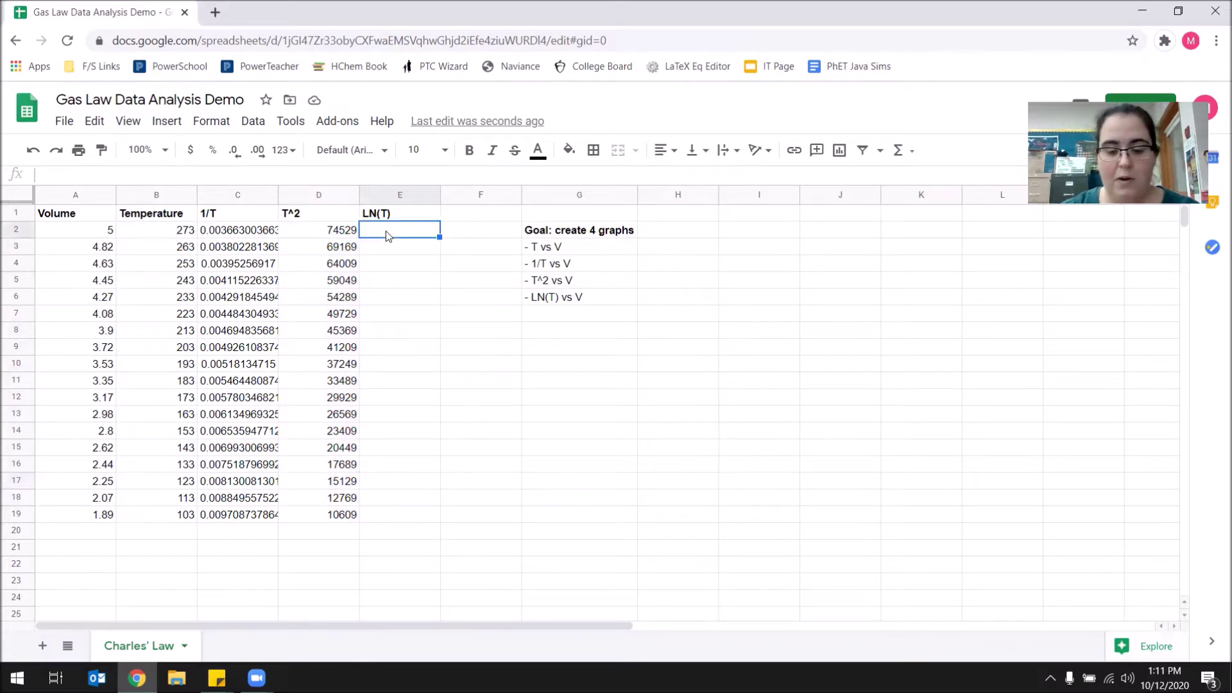
# Enter =LN(B2) in E2 and fill it down to E19, giving 5.6095 to 4.6347.
pyautogui.write('=')
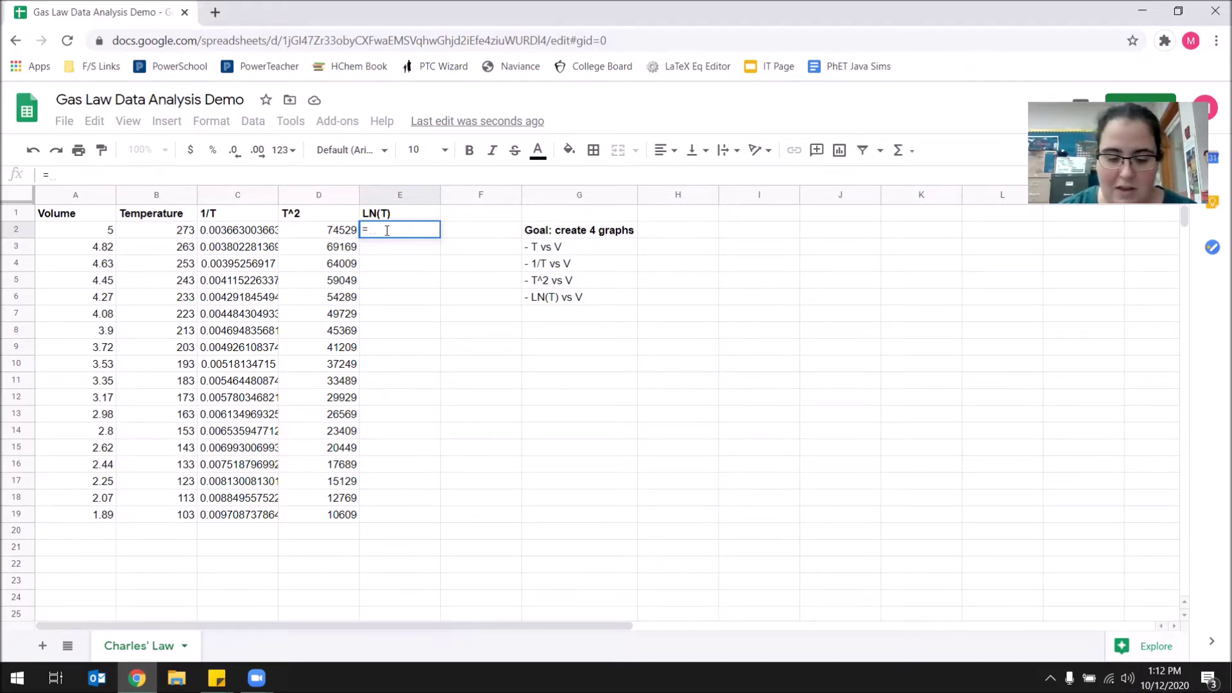
pyautogui.write('LN')
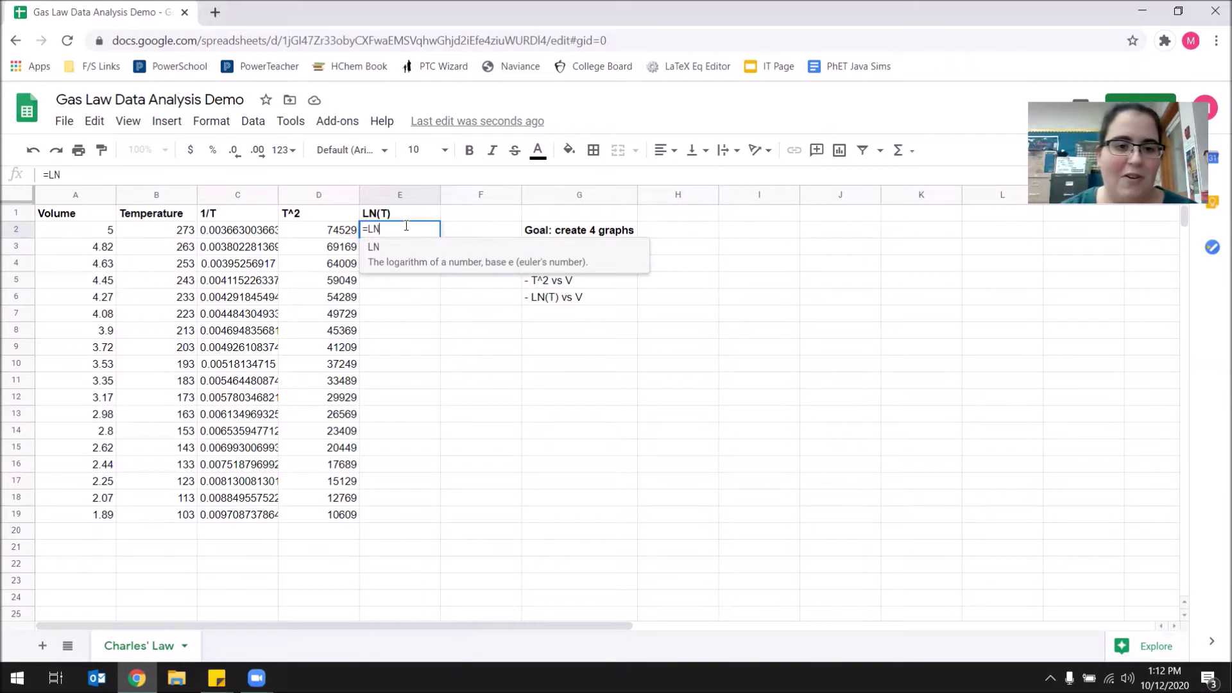
pyautogui.write('(')
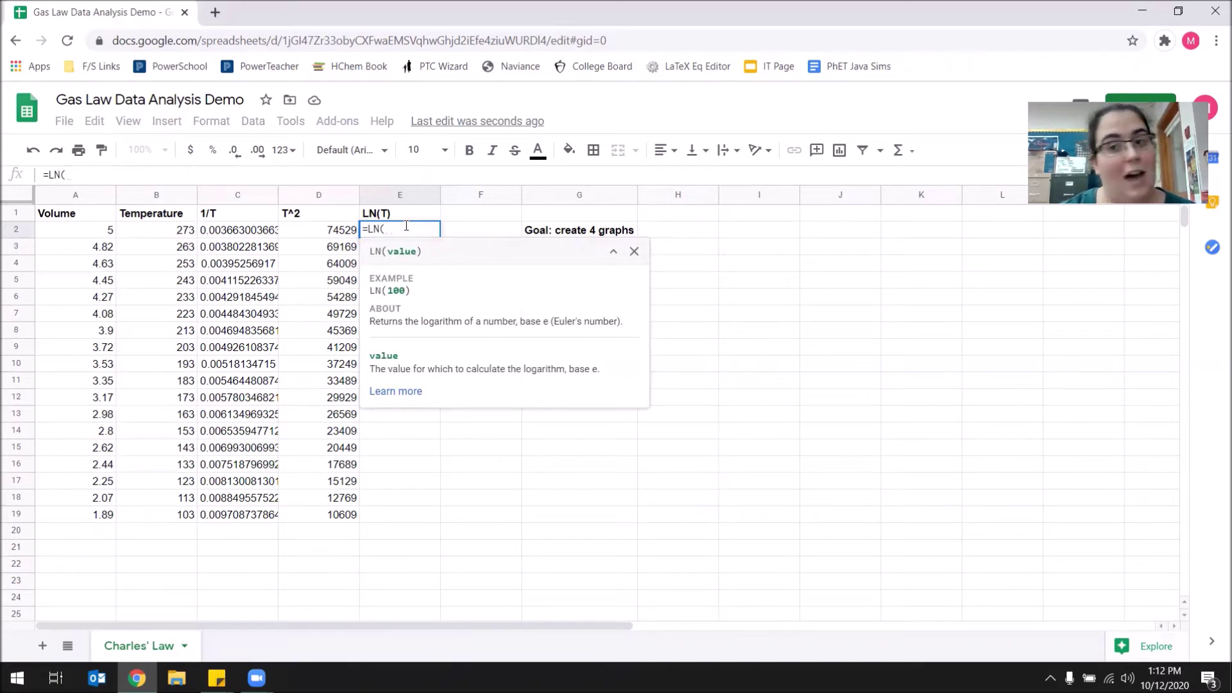
pyautogui.click(150, 228)
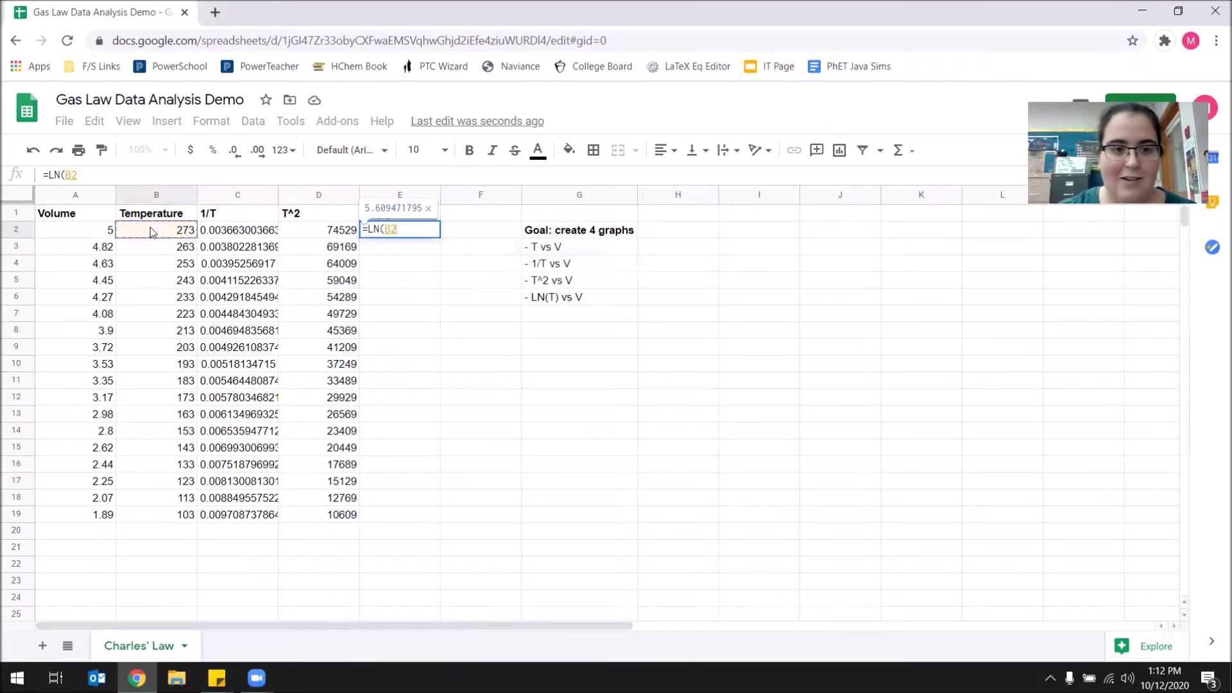
pyautogui.write(')')
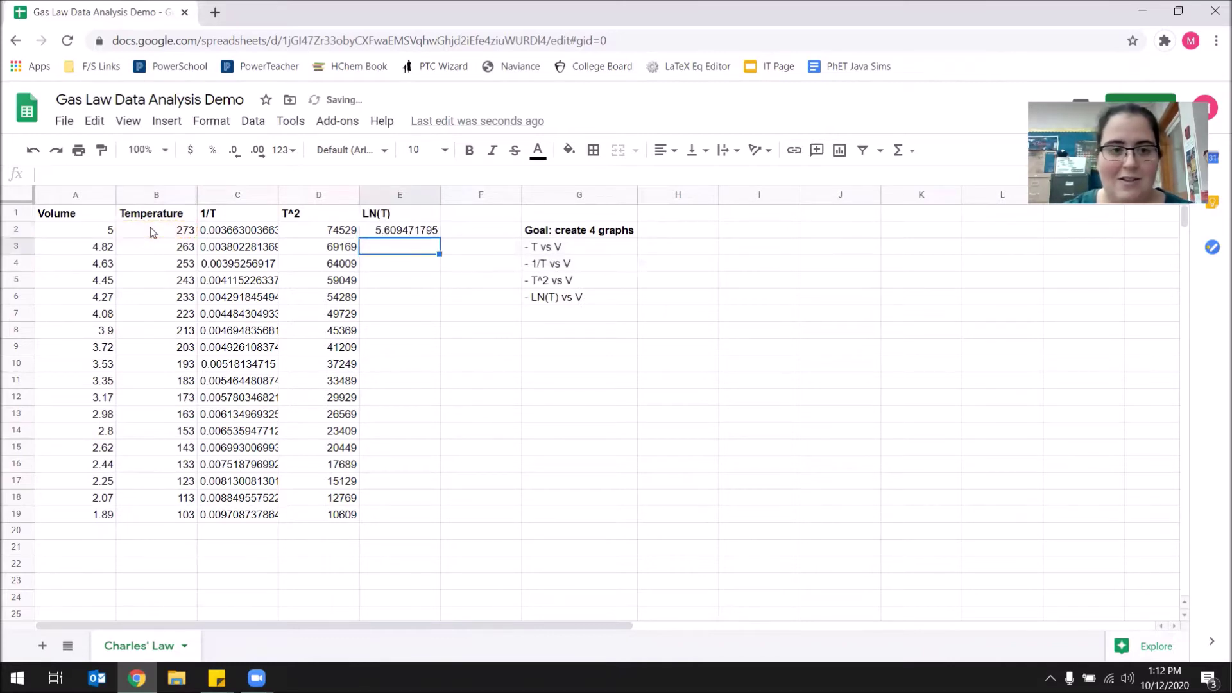
pyautogui.click(421, 231)
pyautogui.doubleClick(437, 237)
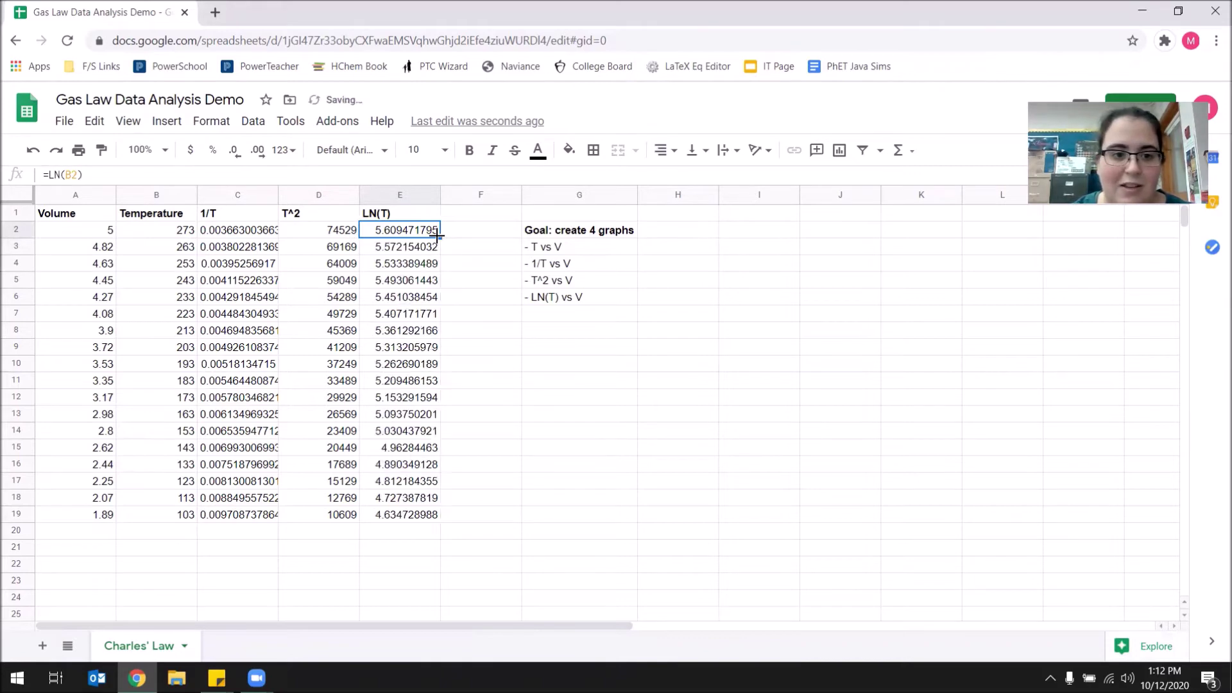
pyautogui.click(479, 297)
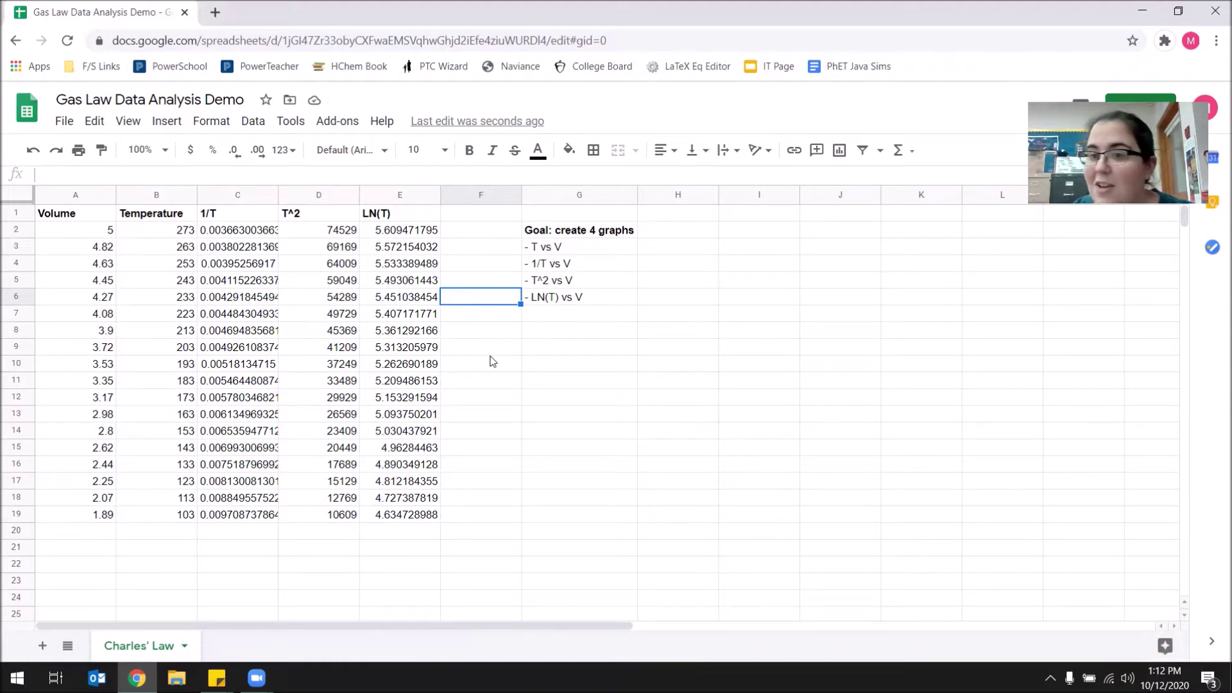
pyautogui.click(554, 389)
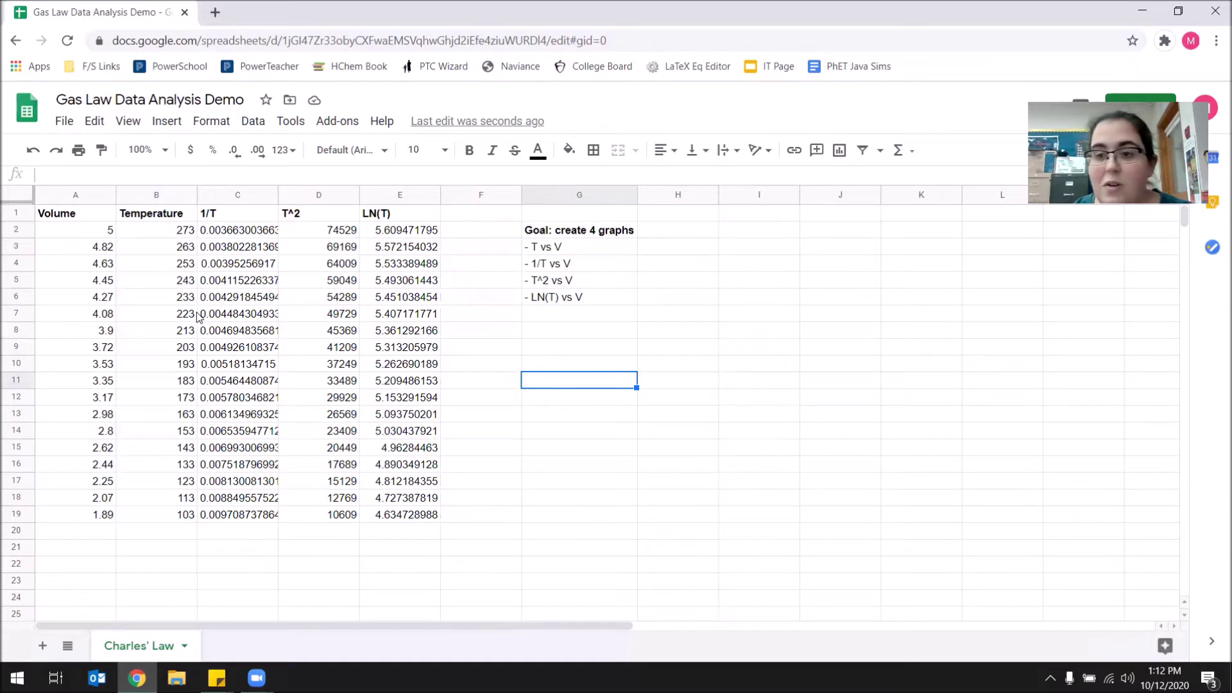
# Insert a chart of the Volume and Temperature data in A2:B19.
pyautogui.moveTo(69, 234); pyautogui.dragTo(172, 517)
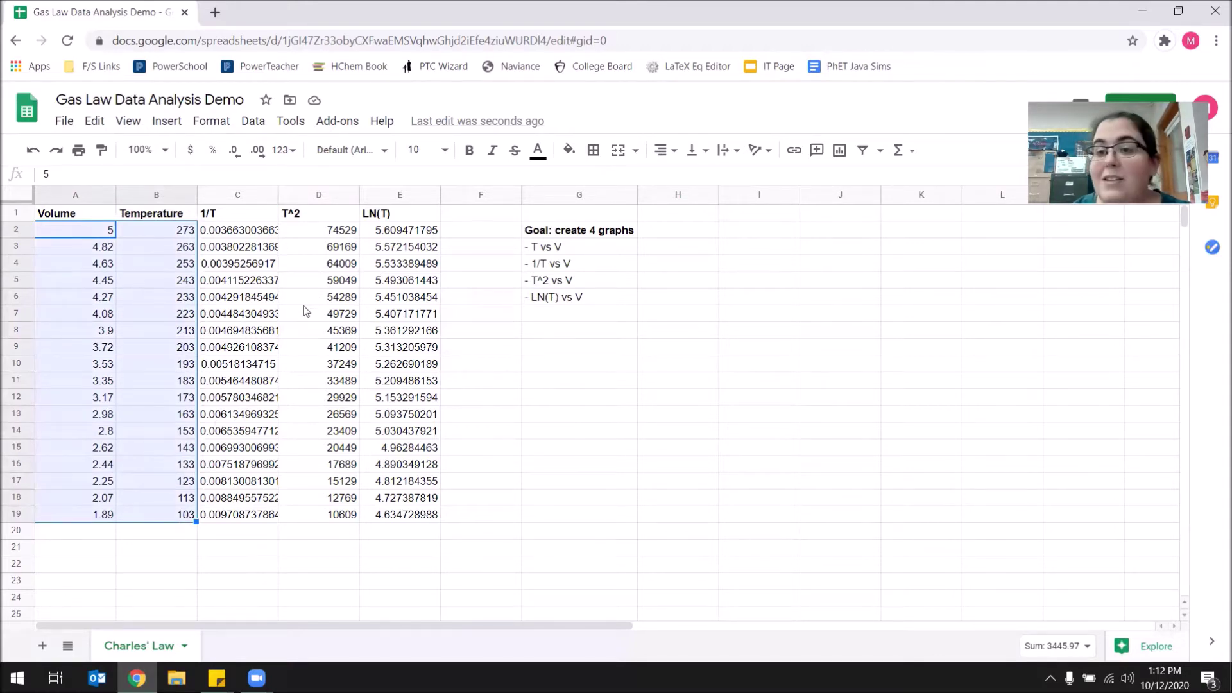
pyautogui.click(159, 123)
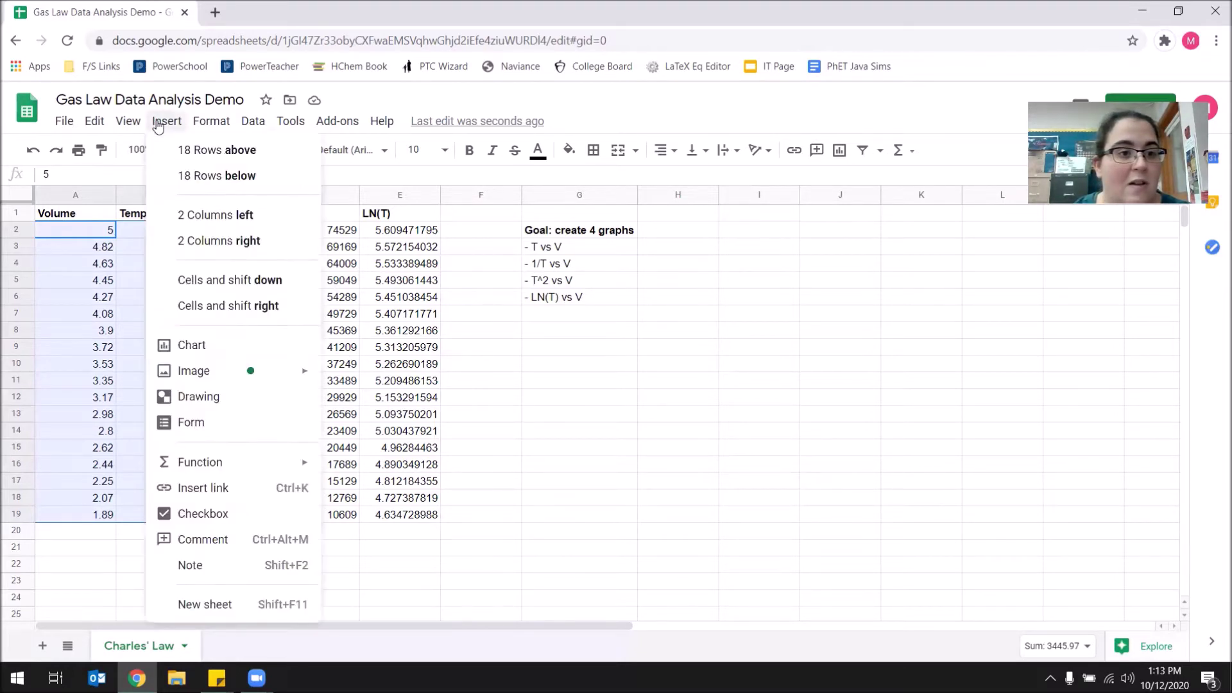
pyautogui.click(214, 347)
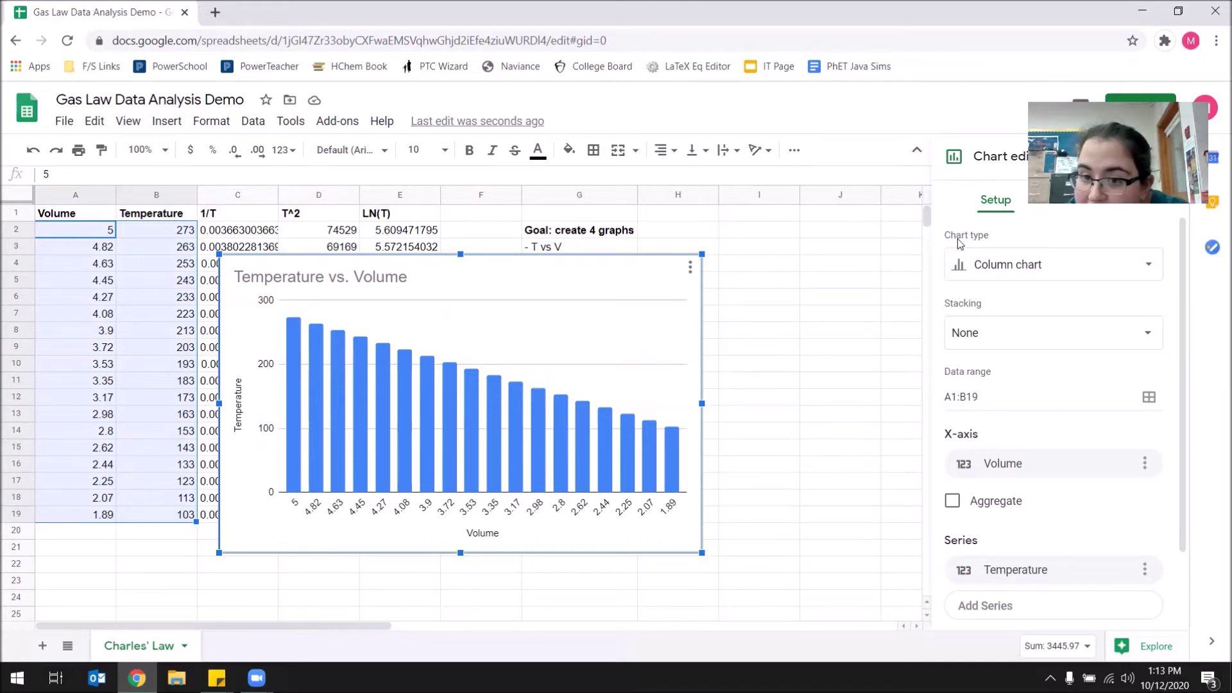
# Change the Temperature vs. Volume chart from a column chart to a scatter chart.
pyautogui.click(1009, 266)
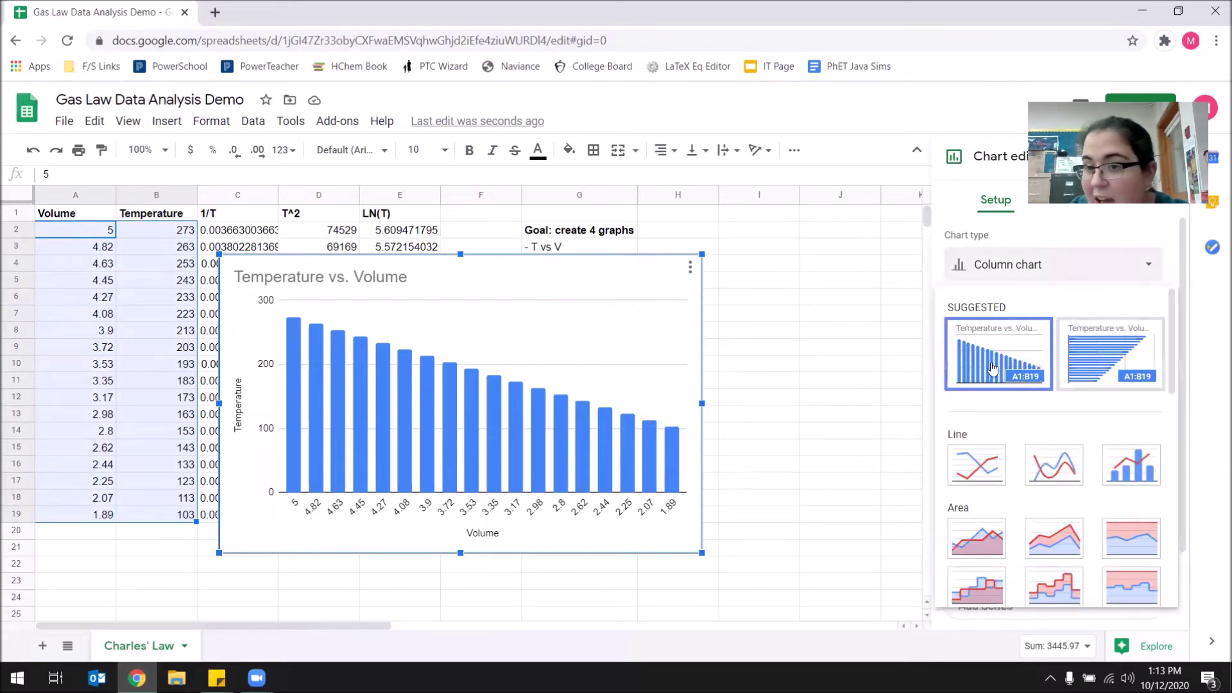
pyautogui.scroll(-3, 992, 368)
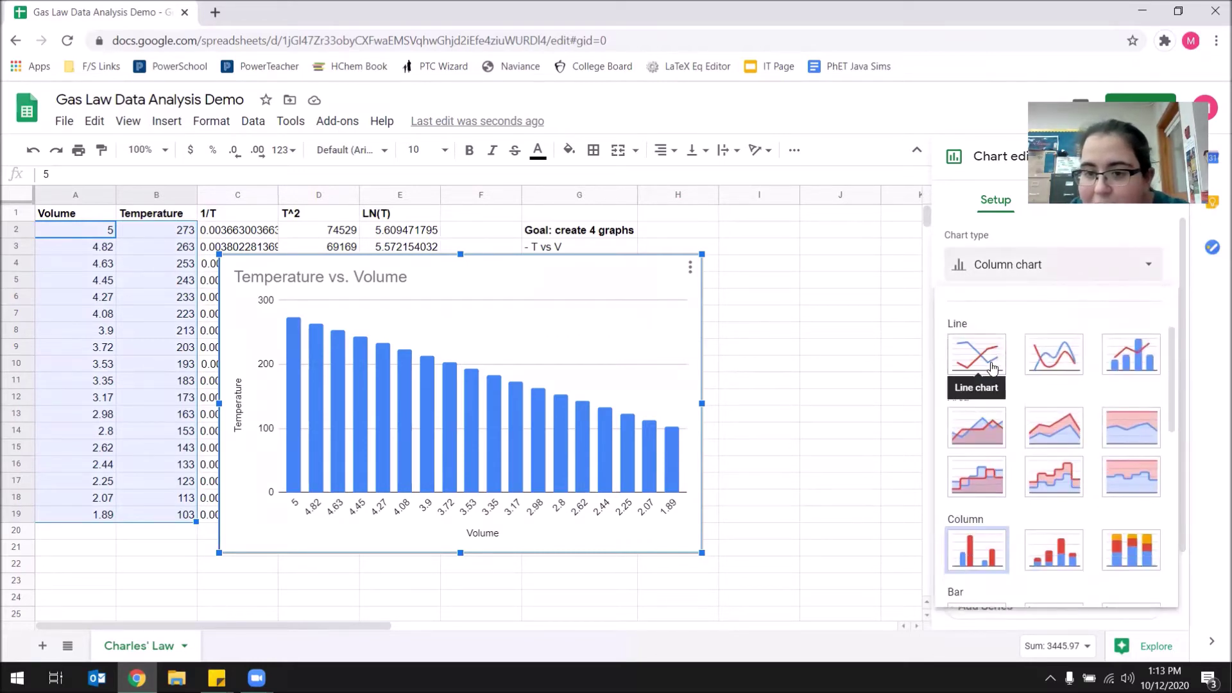
pyautogui.scroll(-5, 992, 367)
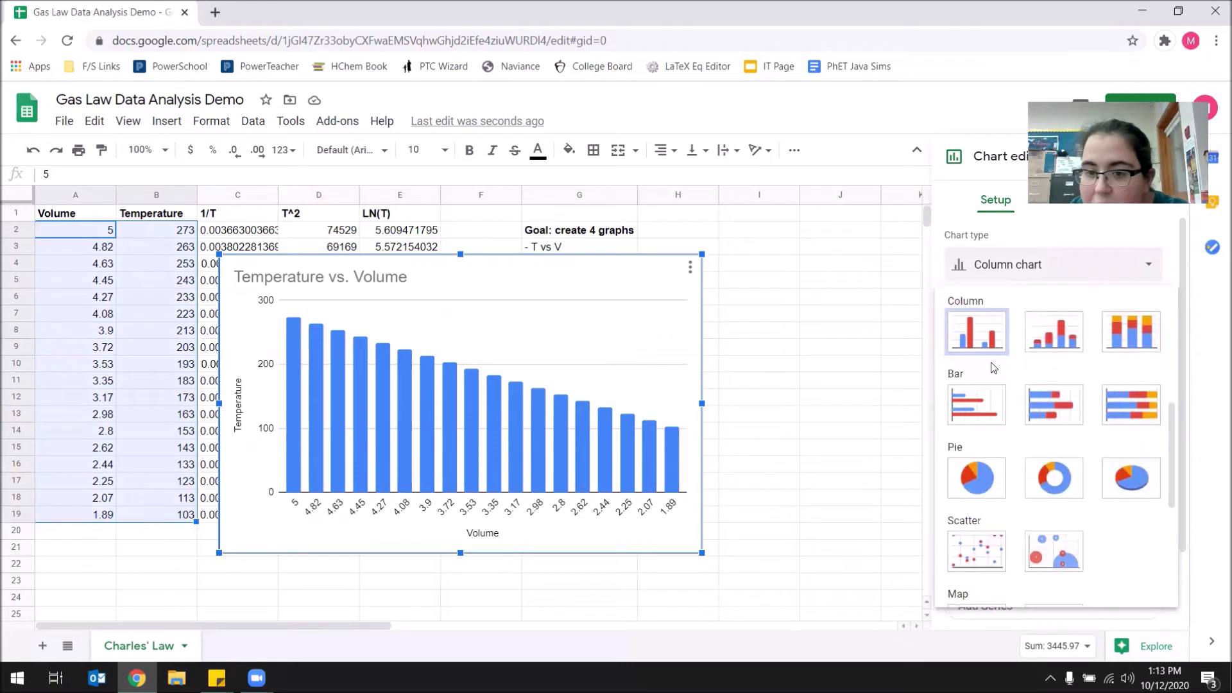
pyautogui.scroll(-1, 992, 368)
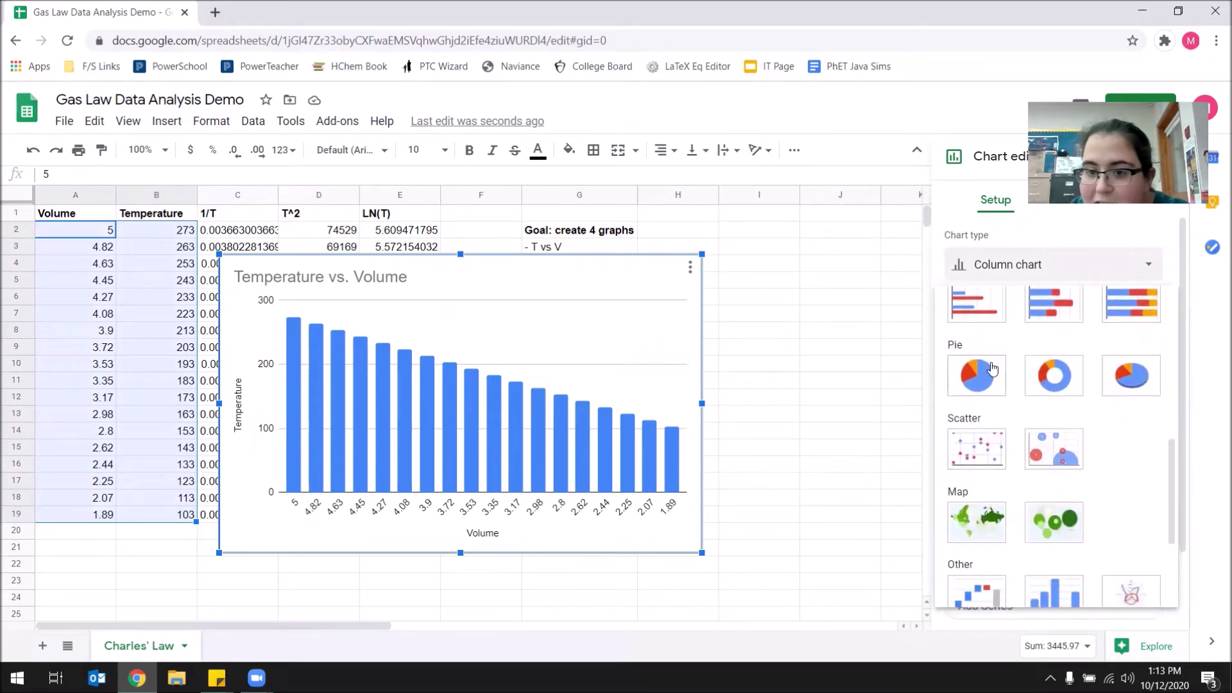
pyautogui.click(984, 457)
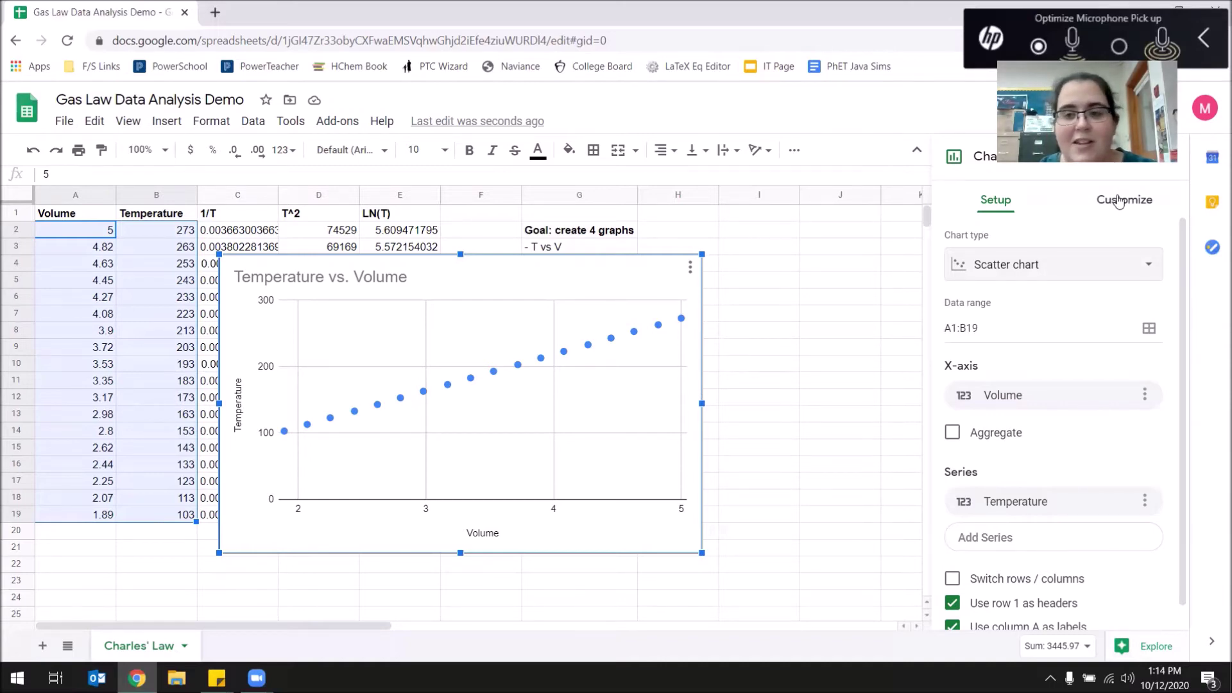
pyautogui.click(1119, 202)
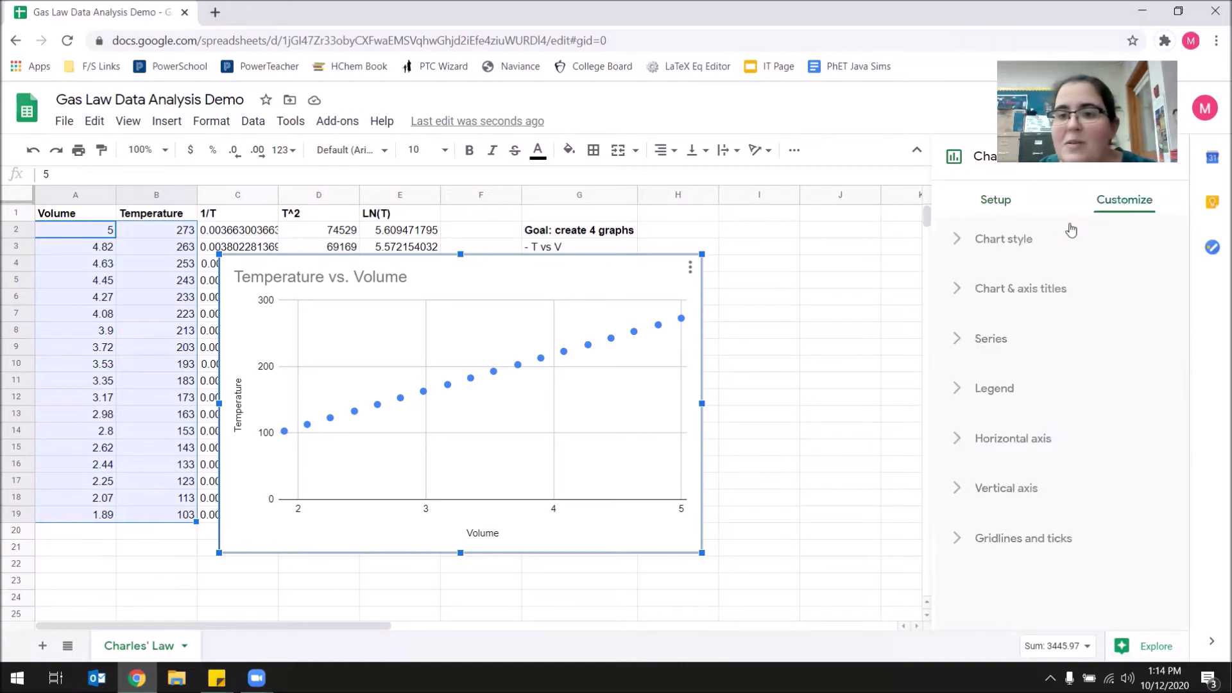
# Title the horizontal axis 'Volume / mL' and the vertical axis 'Temperature / K'.
pyautogui.click(959, 295)
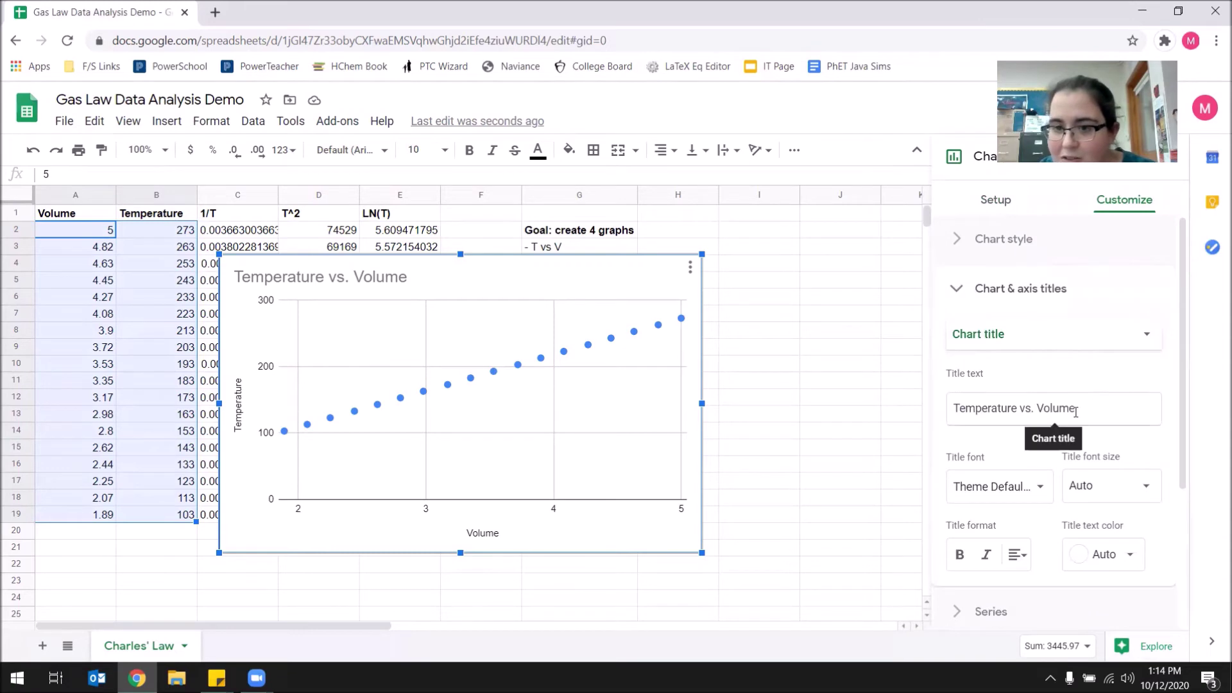
pyautogui.click(1012, 333)
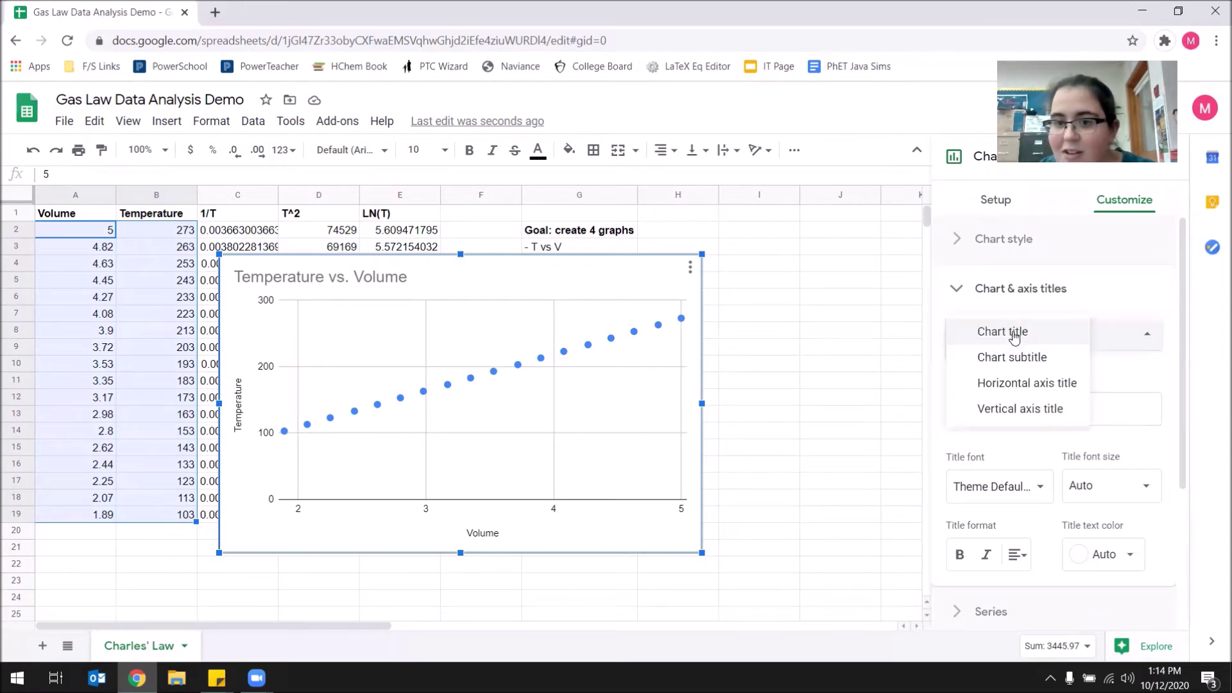
pyautogui.click(1027, 384)
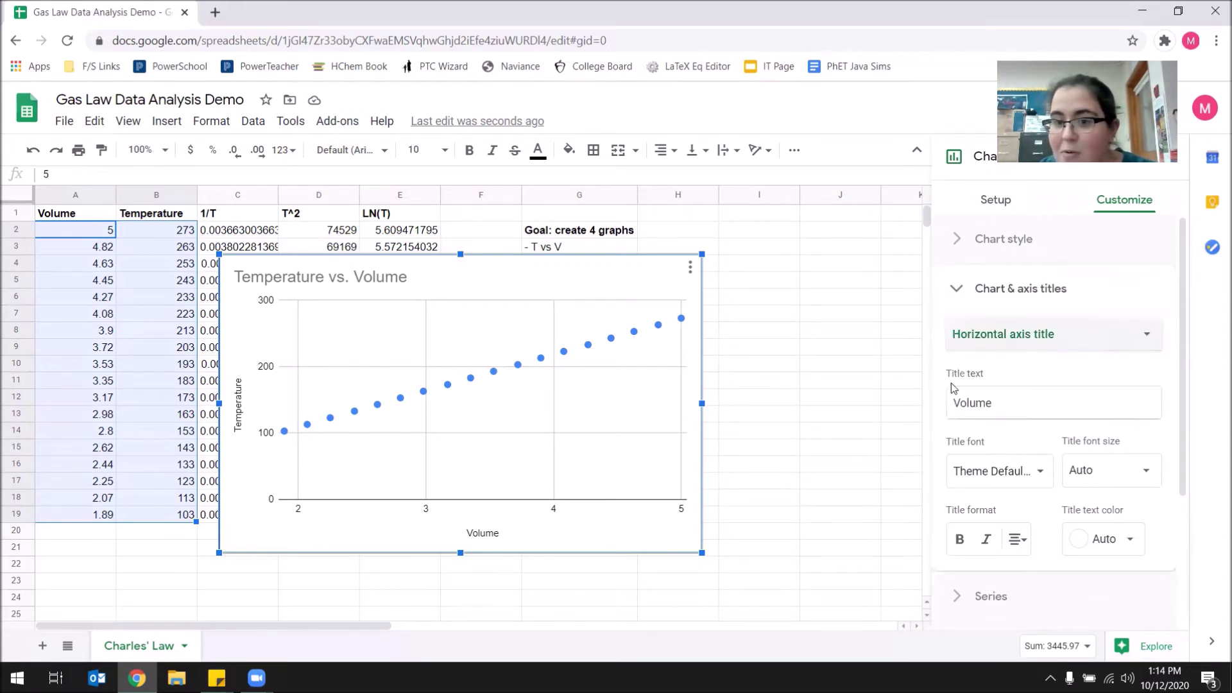
pyautogui.click(1033, 401)
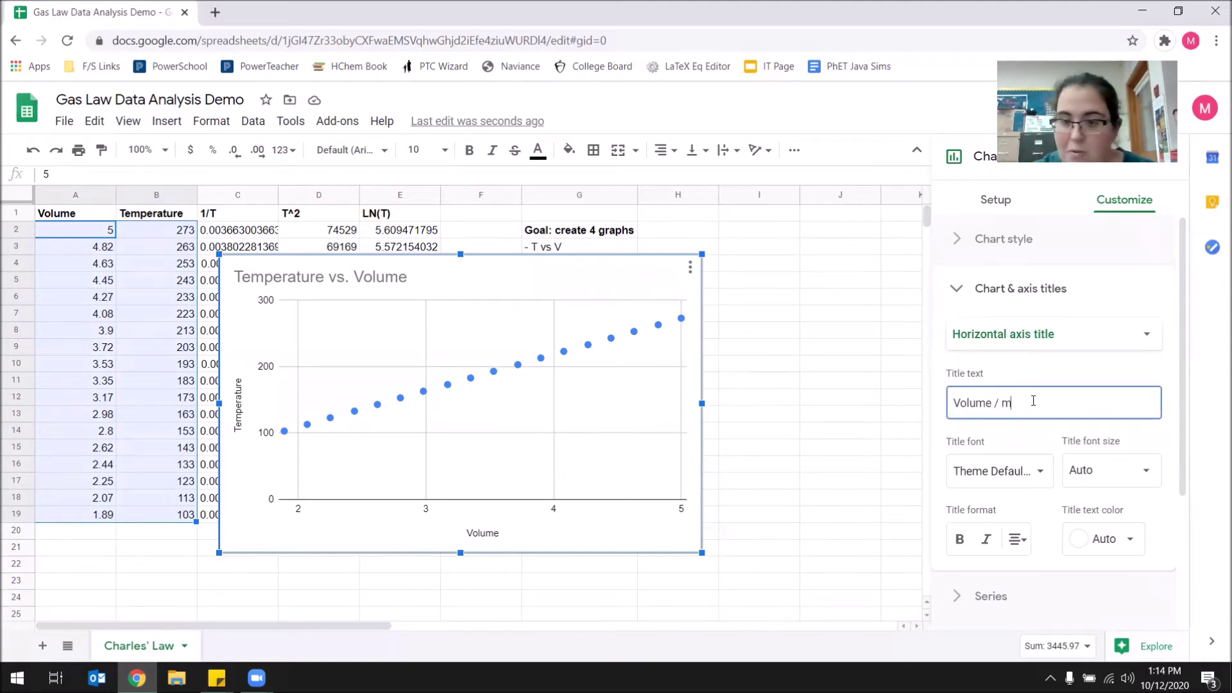
pyautogui.click(1047, 334)
pyautogui.click(1014, 357)
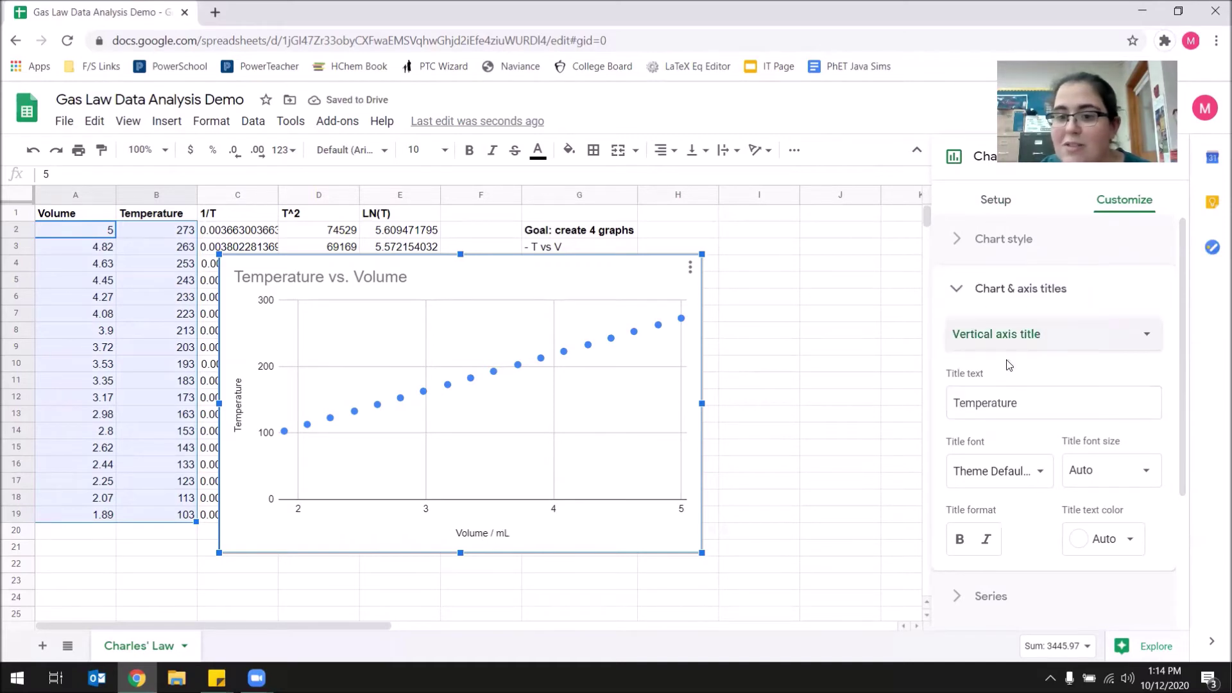
pyautogui.click(1042, 395)
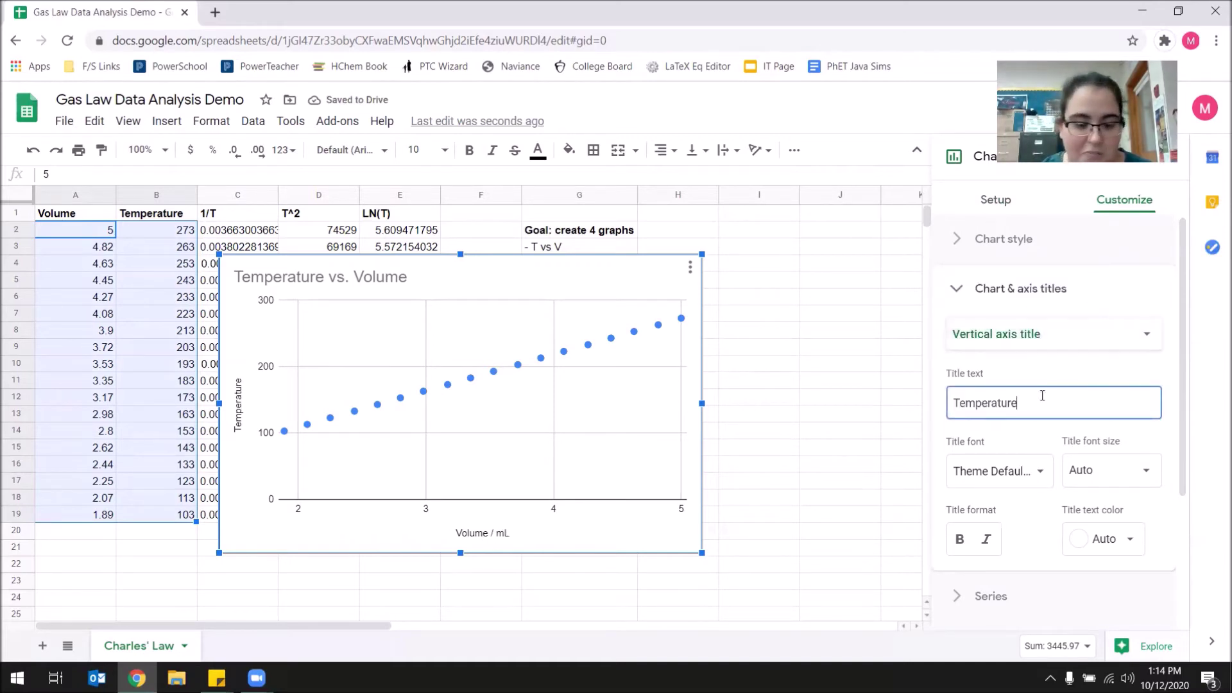
pyautogui.write('/')
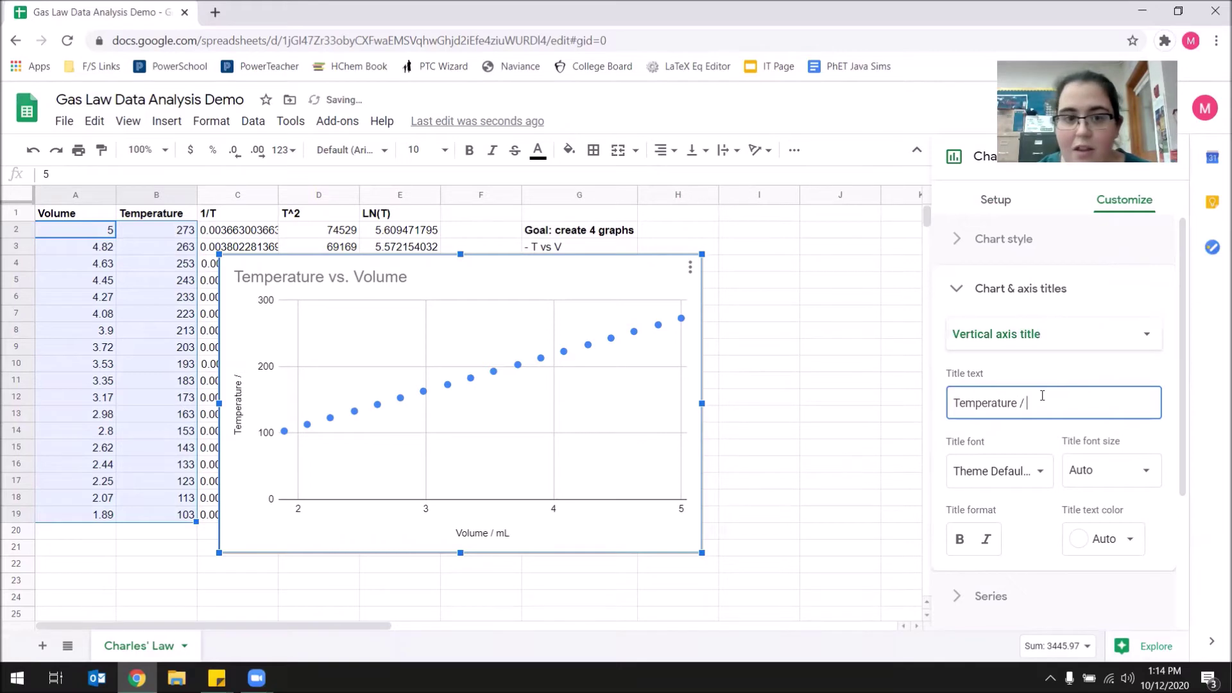
pyautogui.write(' KK')
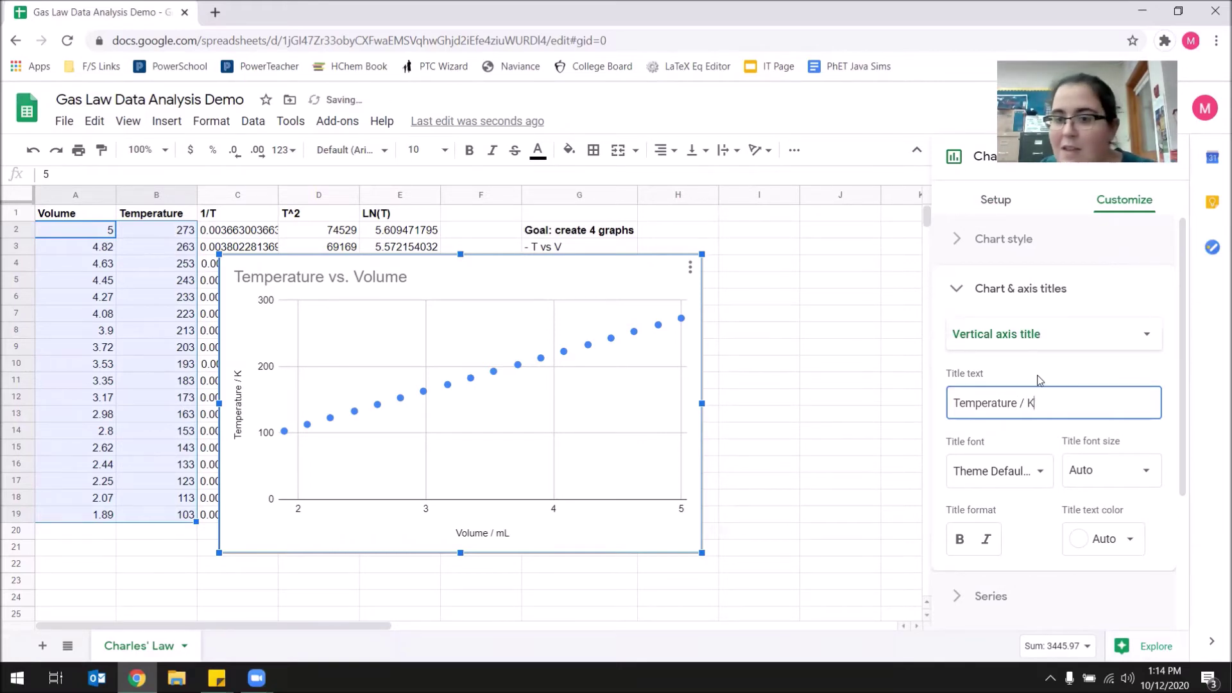
pyautogui.click(953, 290)
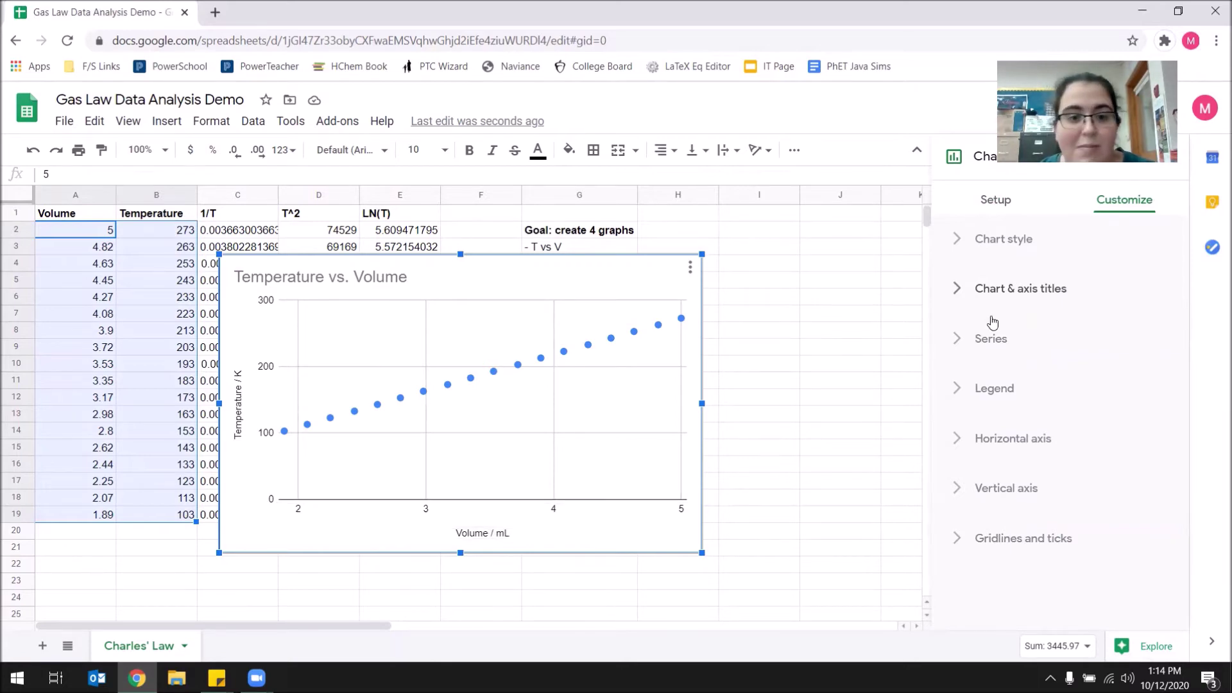
# Add a trendline to the Temperature series, labelled with its equation and showing R².
pyautogui.click(960, 344)
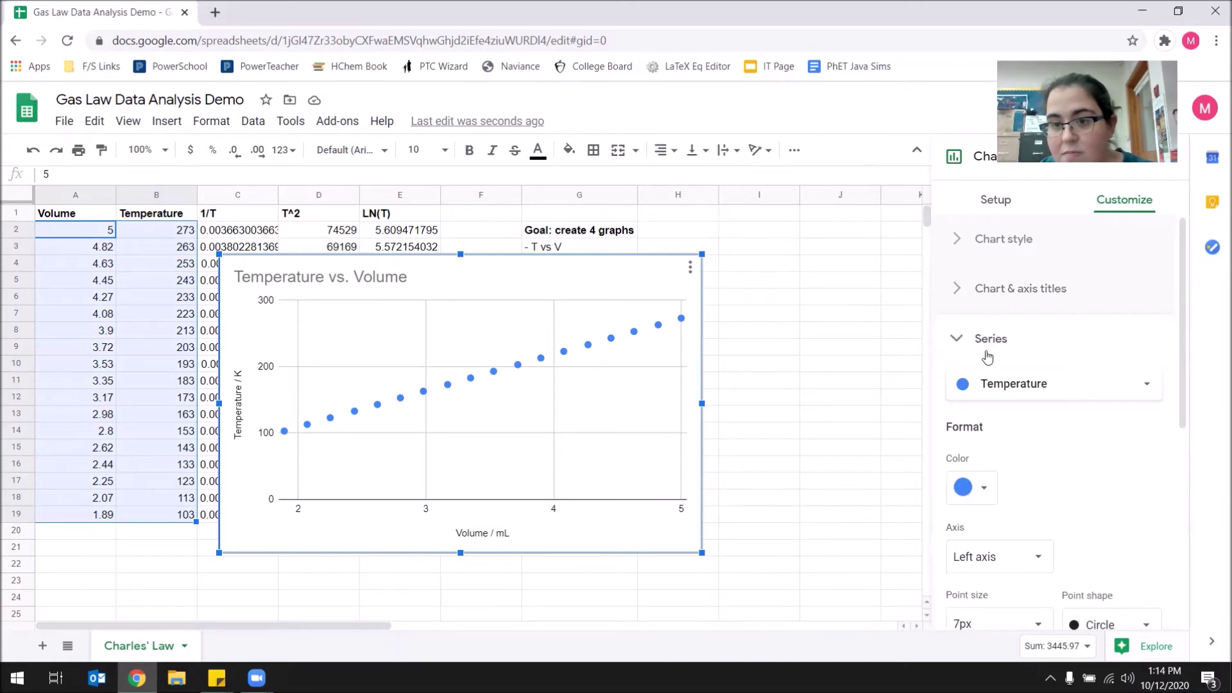
pyautogui.scroll(-3, 1093, 432)
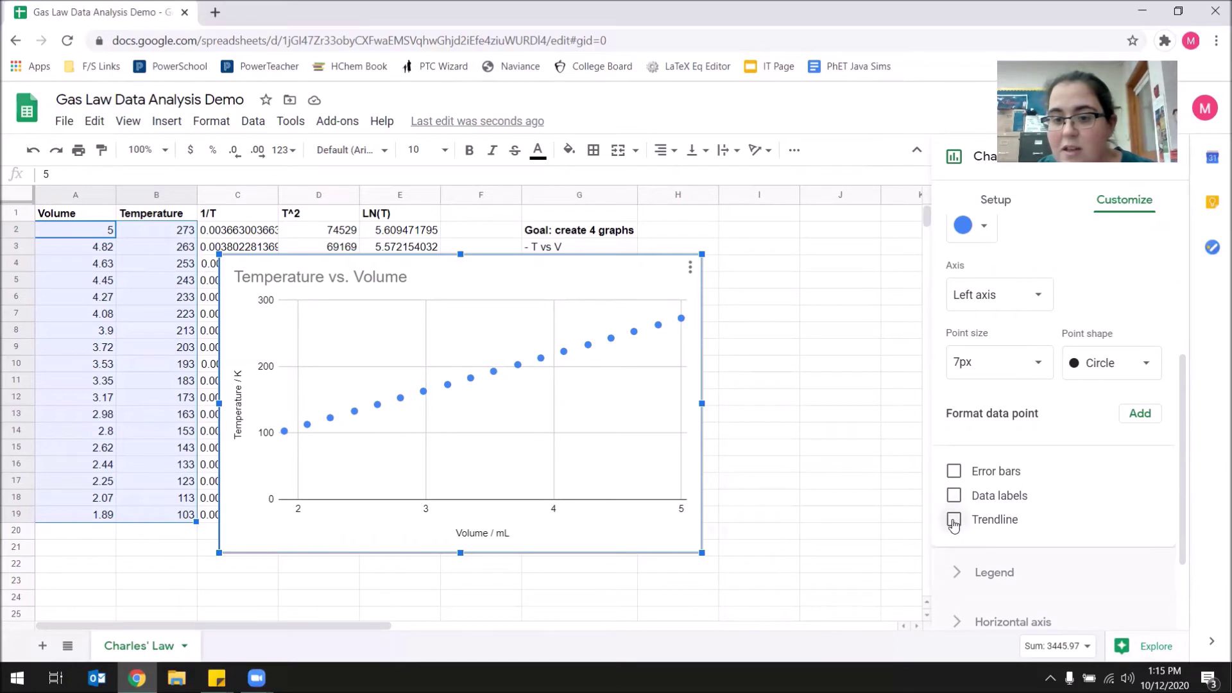
pyautogui.click(954, 521)
pyautogui.scroll(-2, 1053, 511)
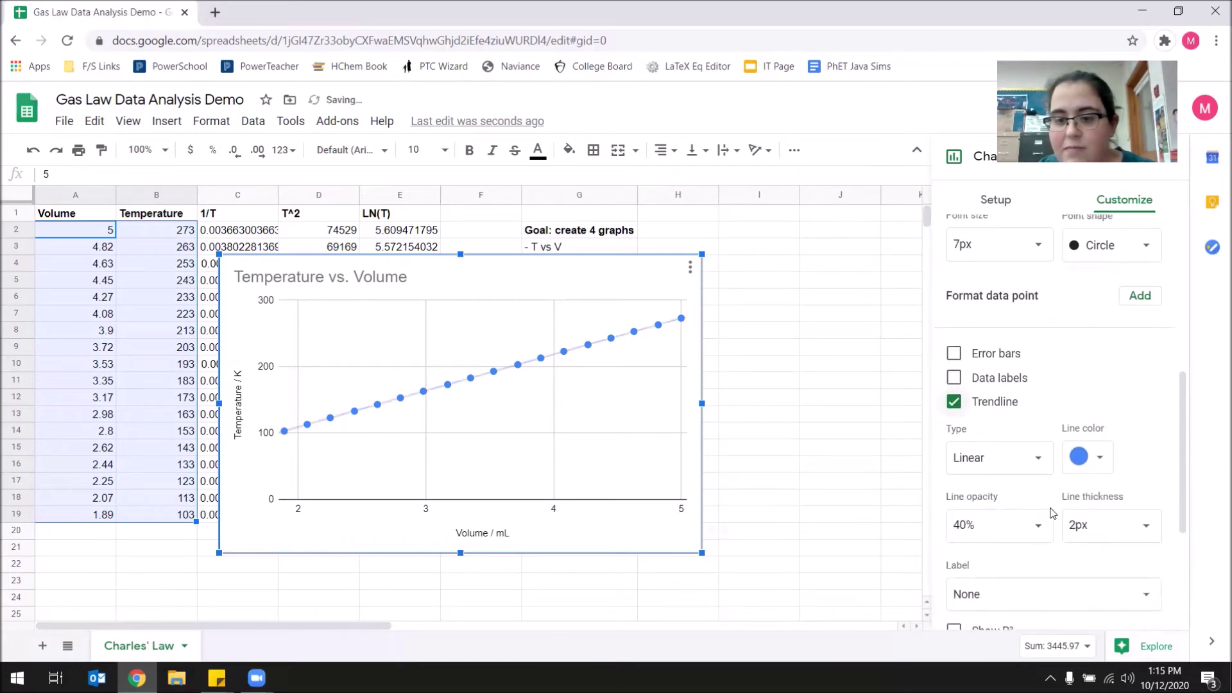
pyautogui.scroll(-2, 1053, 511)
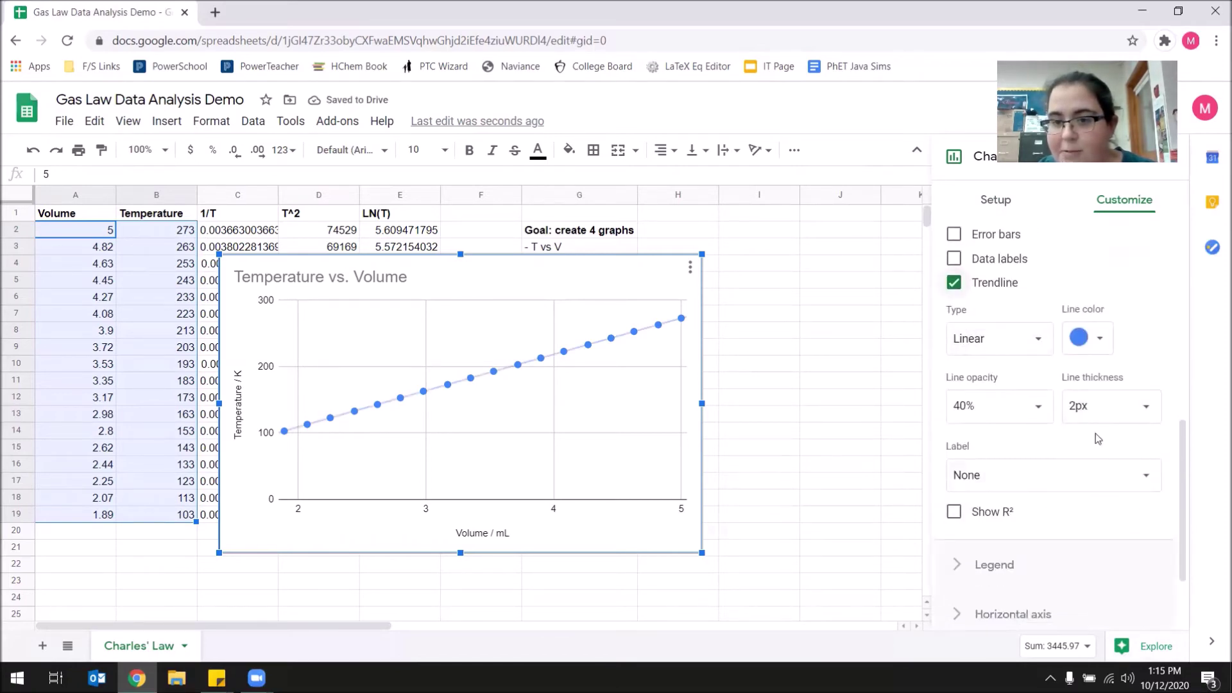
pyautogui.click(999, 476)
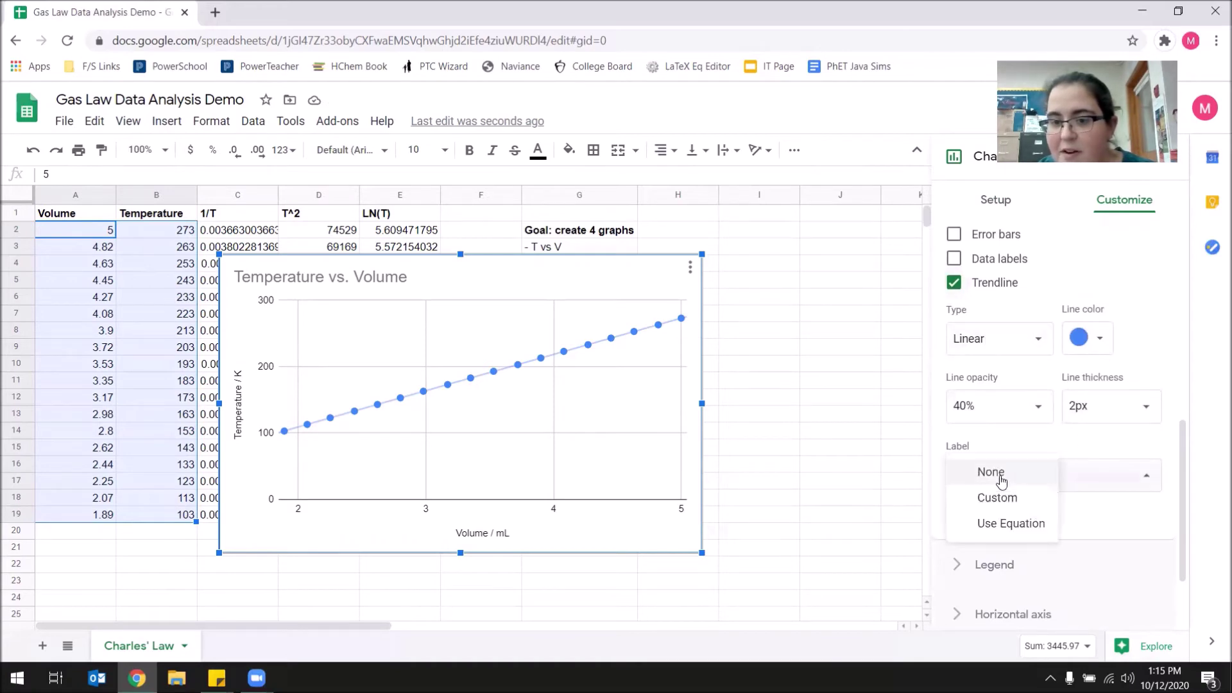
pyautogui.click(1017, 524)
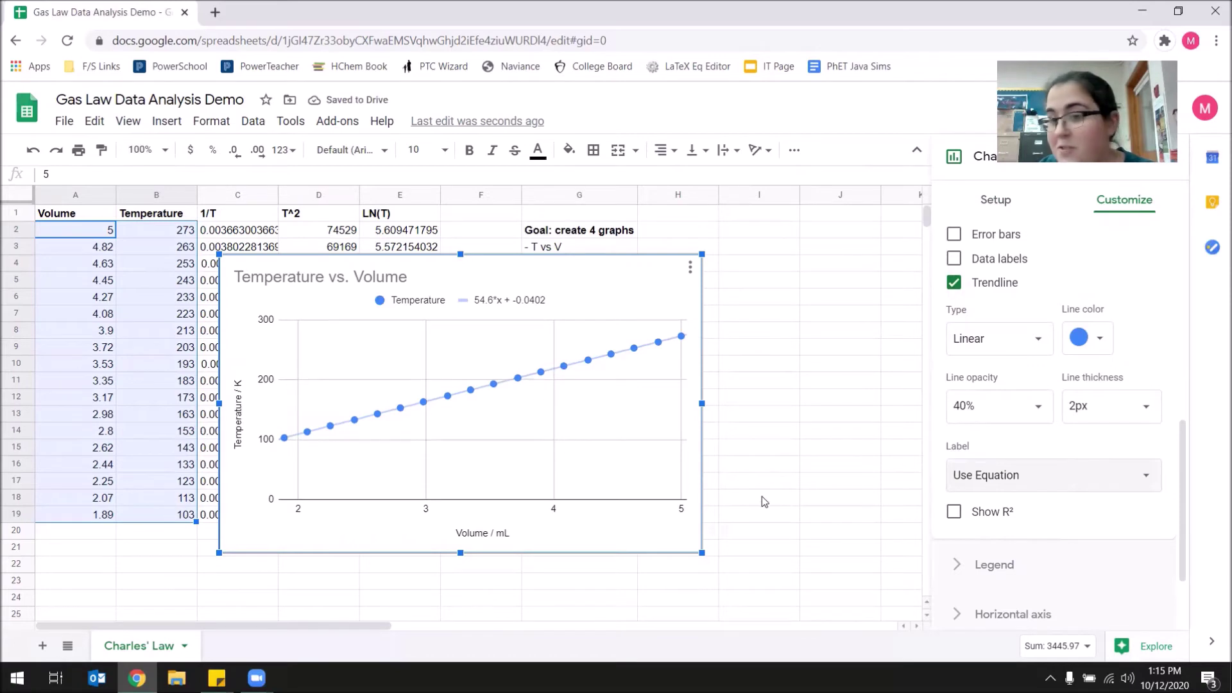
pyautogui.click(954, 512)
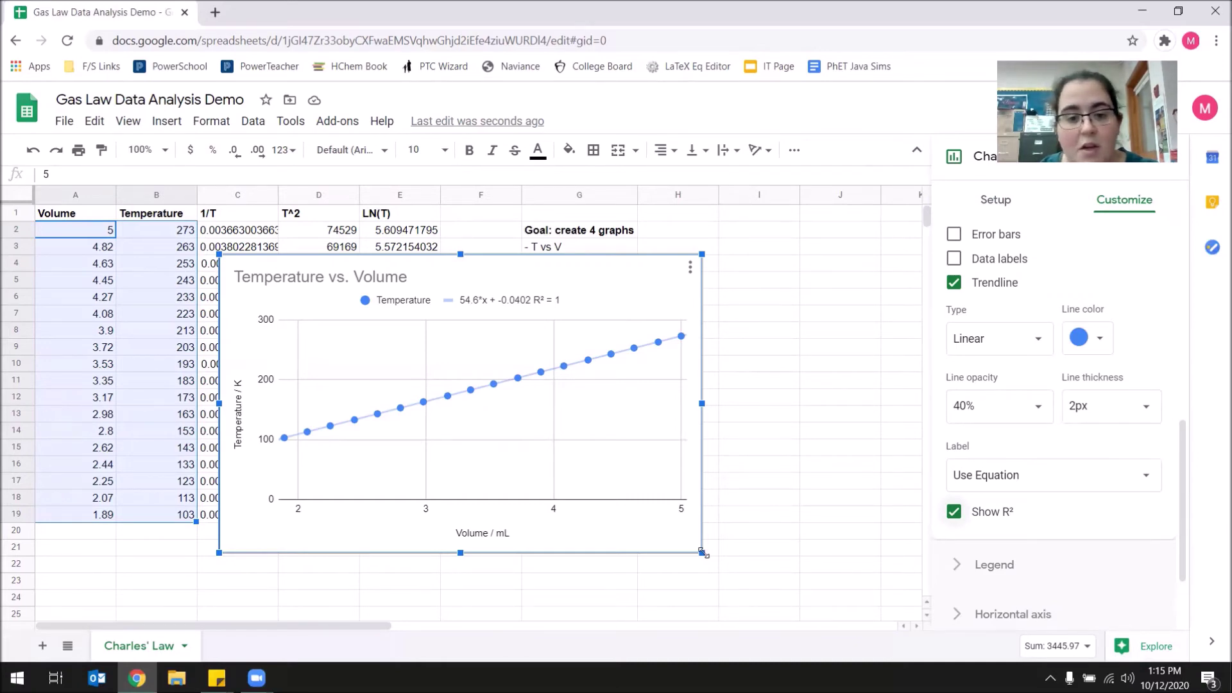
# Shrink the chart and move it beside the goals list in columns G–J.
pyautogui.rightClick(661, 511)
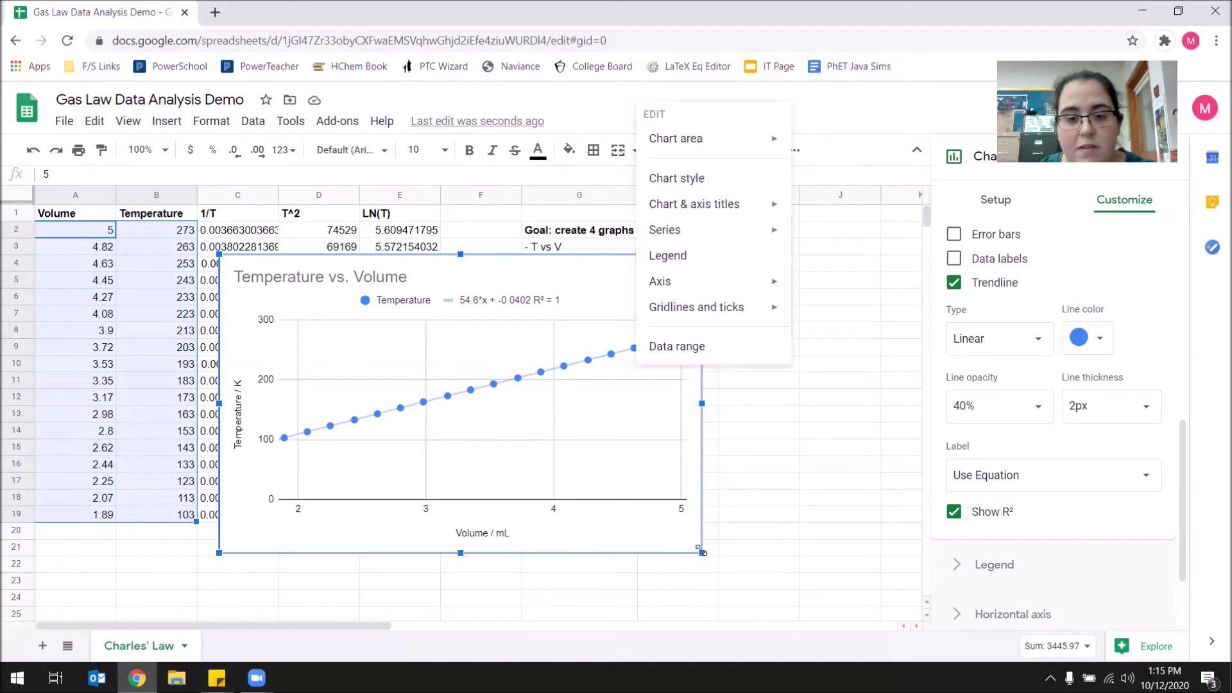
pyautogui.moveTo(703, 552); pyautogui.dragTo(456, 401)
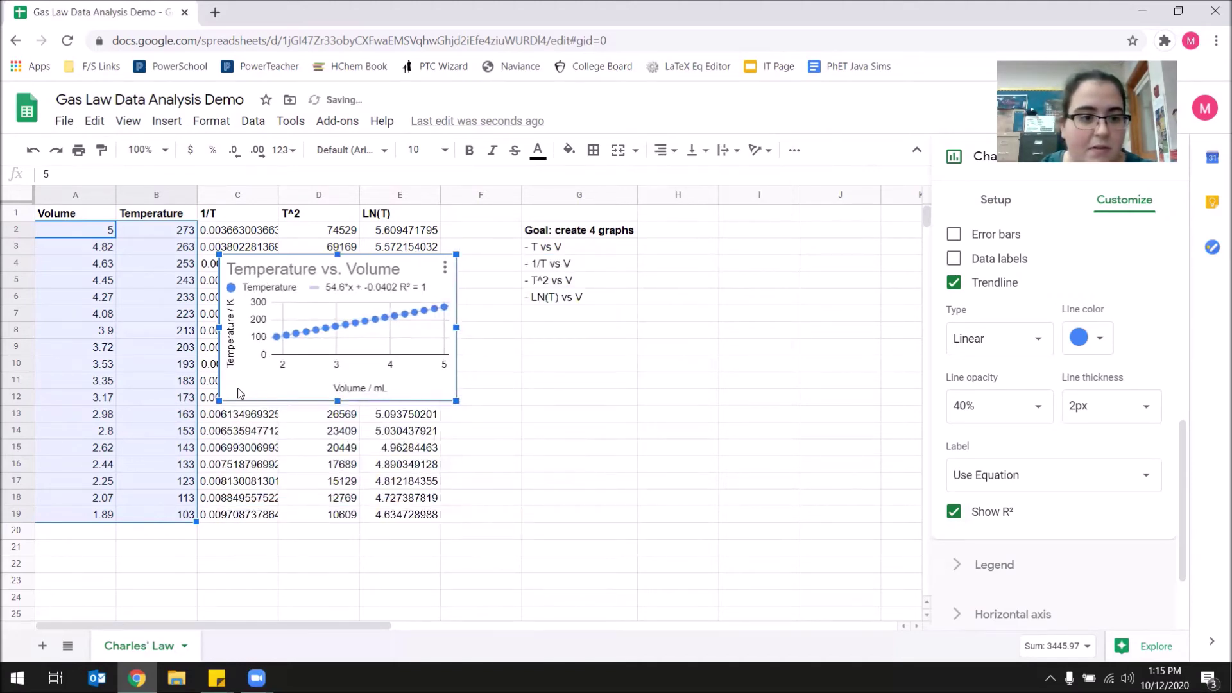
pyautogui.moveTo(244, 387); pyautogui.dragTo(672, 347)
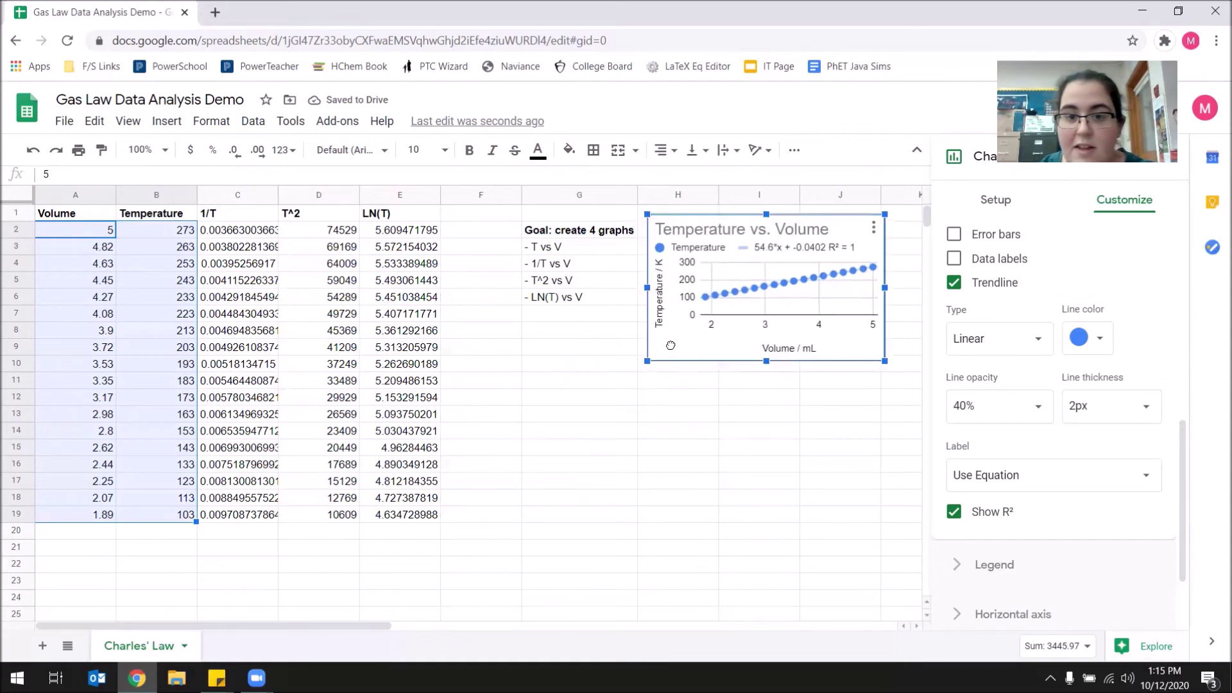
pyautogui.click(635, 453)
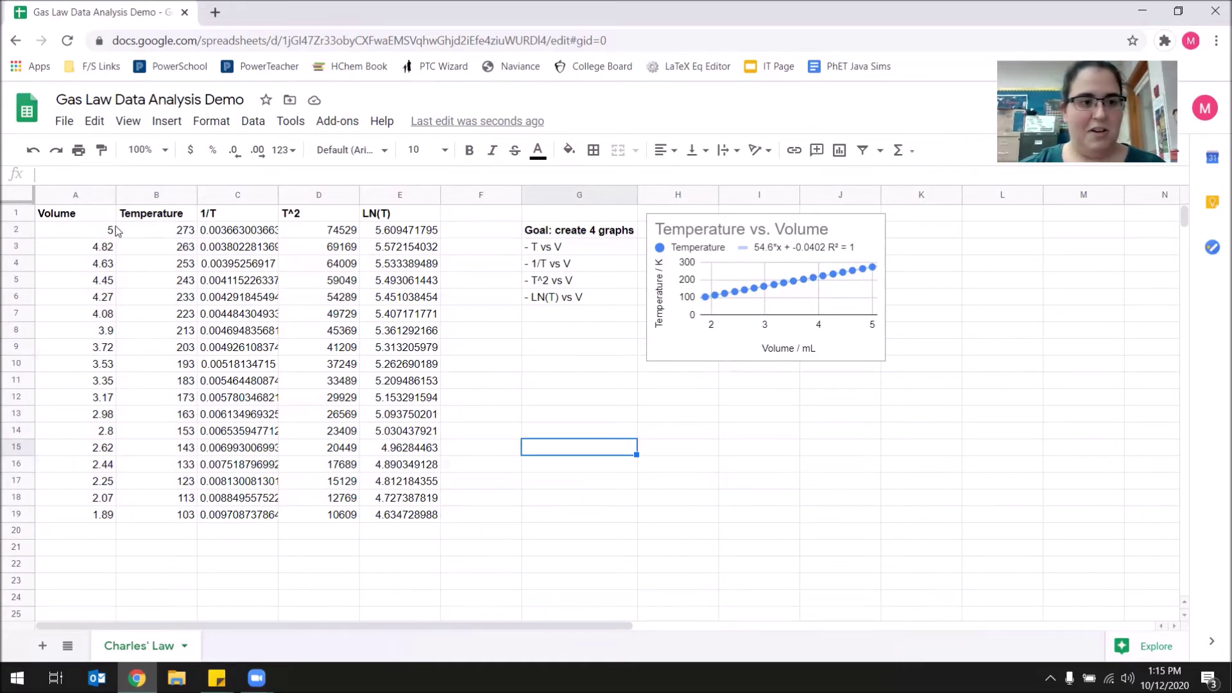
pyautogui.moveTo(96, 230); pyautogui.dragTo(281, 467)
# Select the Volume values A2:A19 together with the 1/T values C2:C19.
pyautogui.click(357, 473)
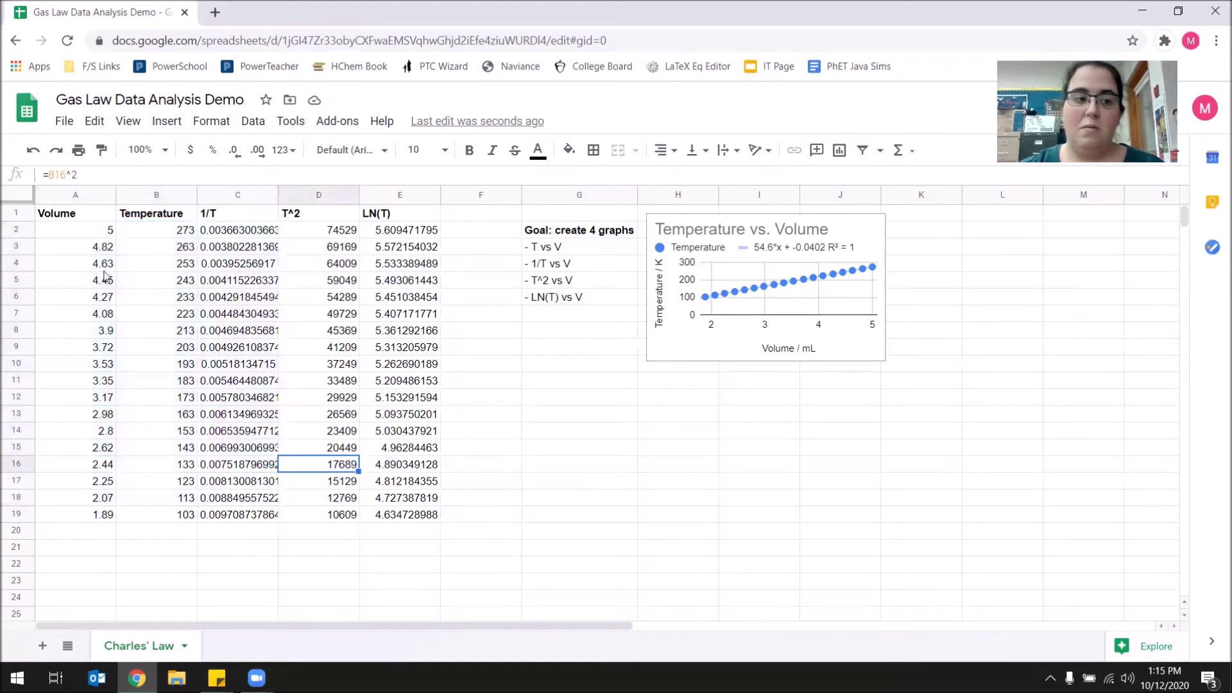
pyautogui.click(95, 228)
pyautogui.moveTo(95, 228); pyautogui.dragTo(93, 516)
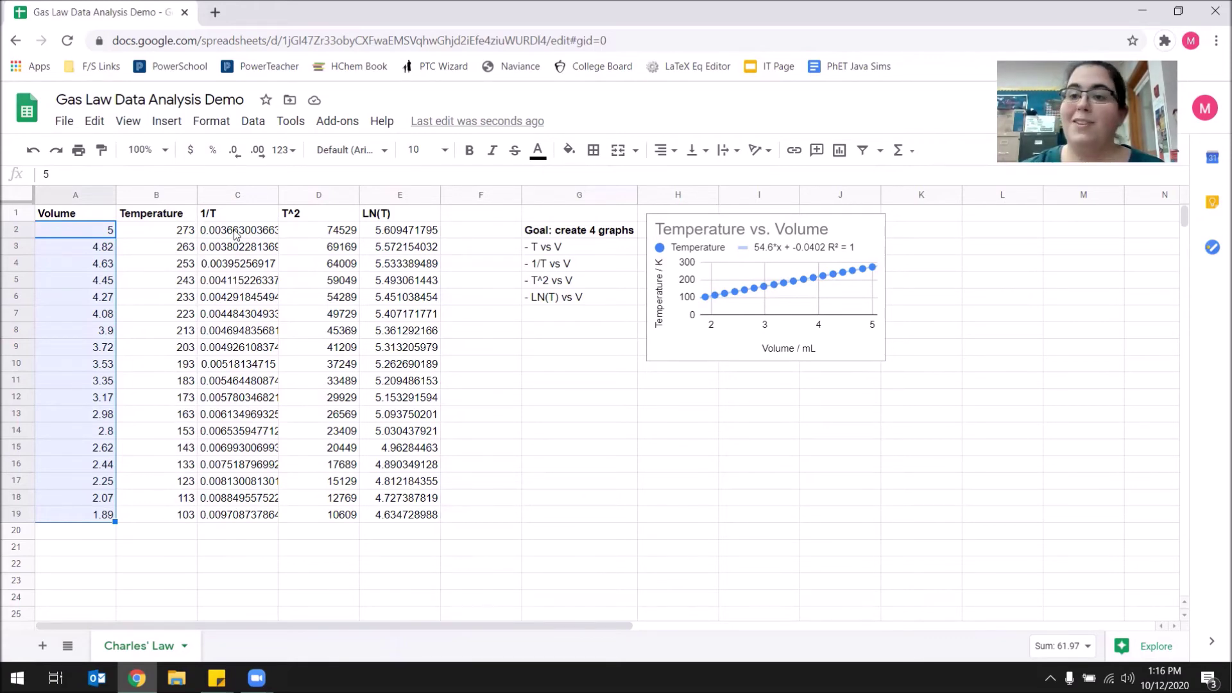
pyautogui.moveTo(233, 235); pyautogui.dragTo(261, 525)
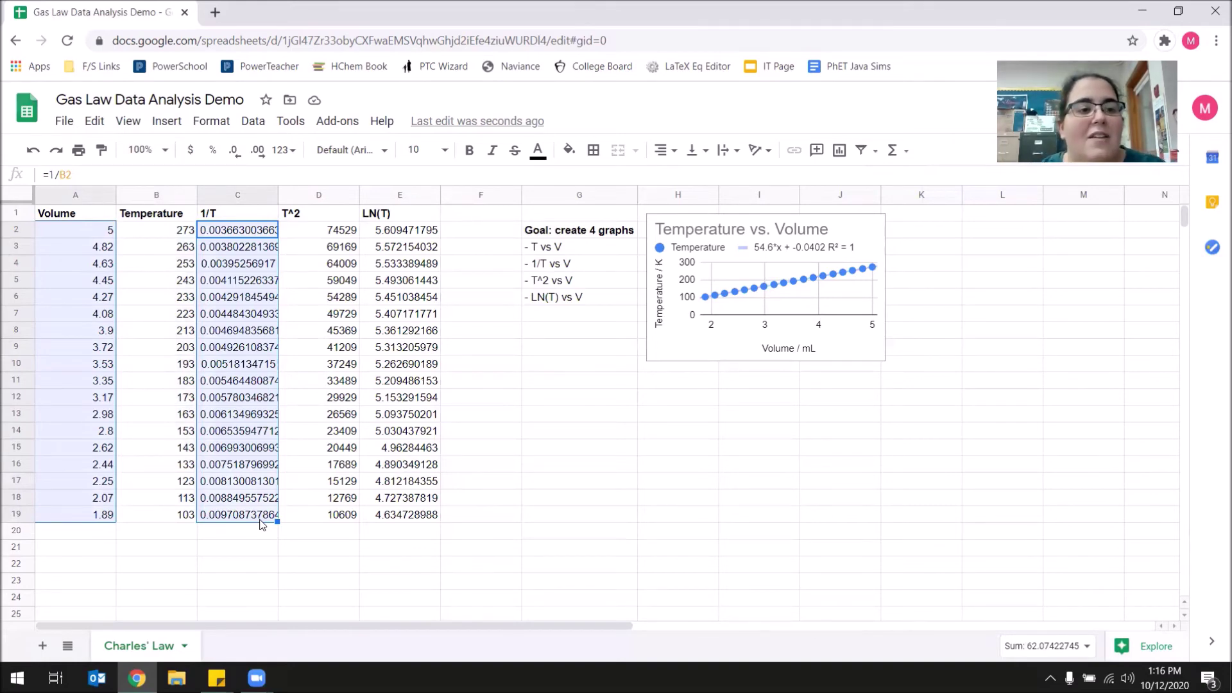
pyautogui.click(170, 127)
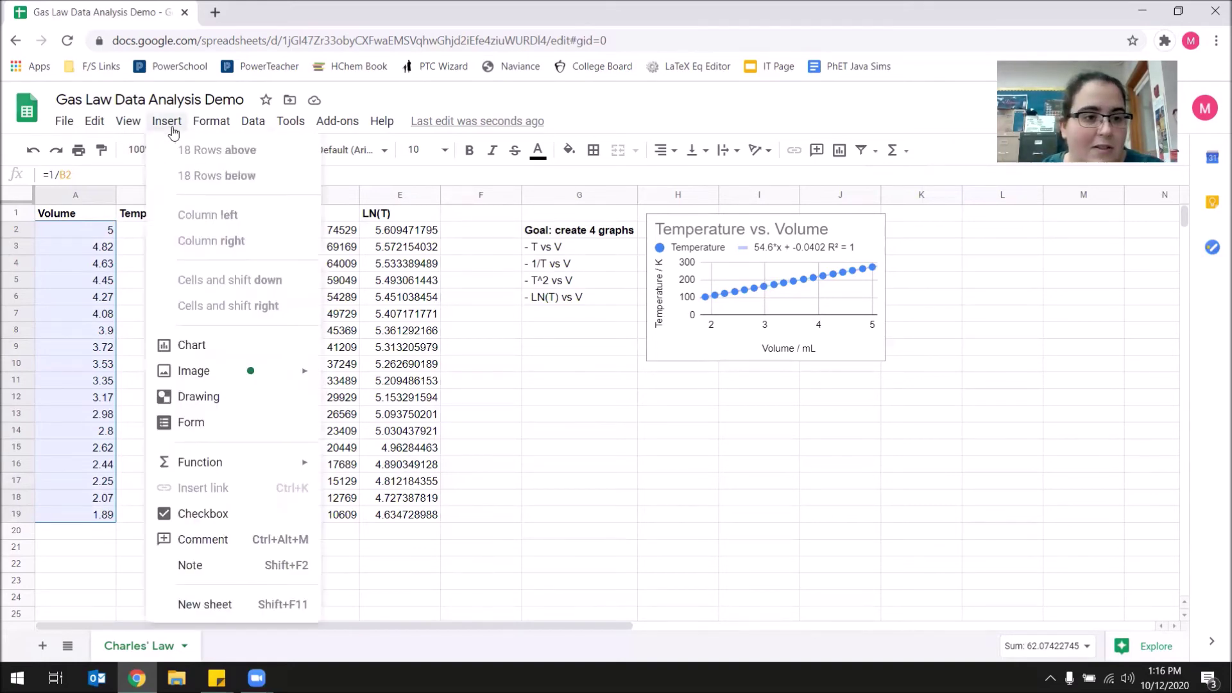
# Insert a chart of the selected data and make it a scatter chart.
pyautogui.click(214, 354)
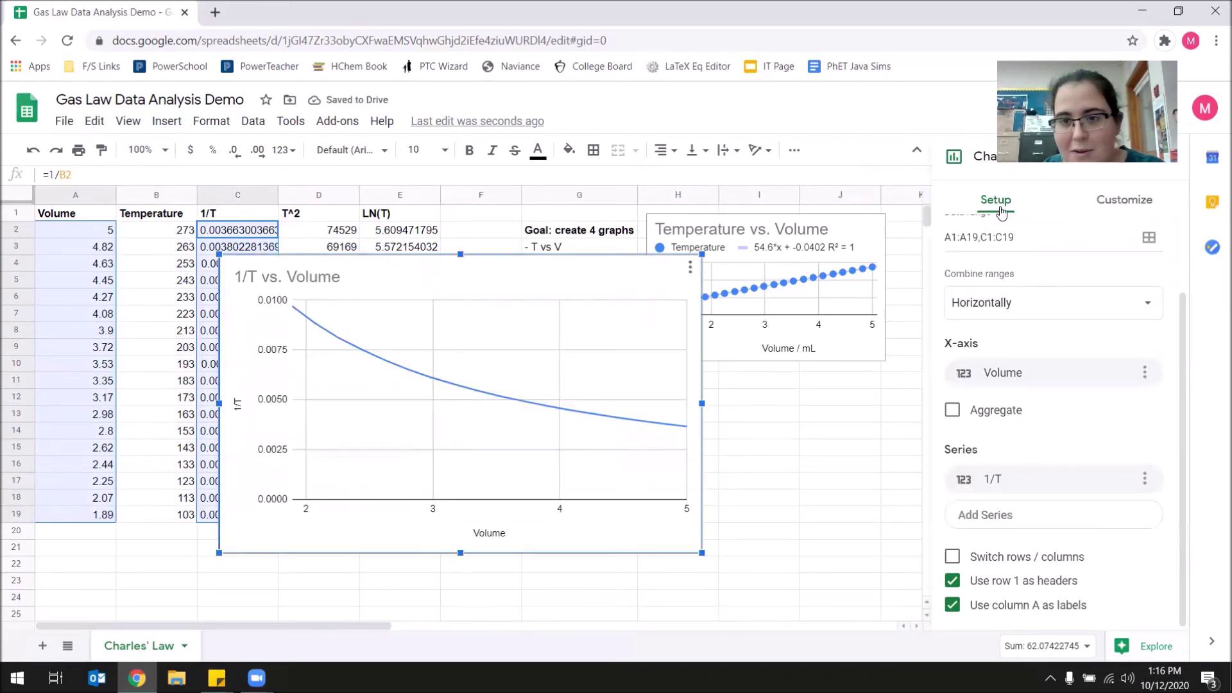
pyautogui.scroll(2, 1060, 344)
pyautogui.click(1090, 273)
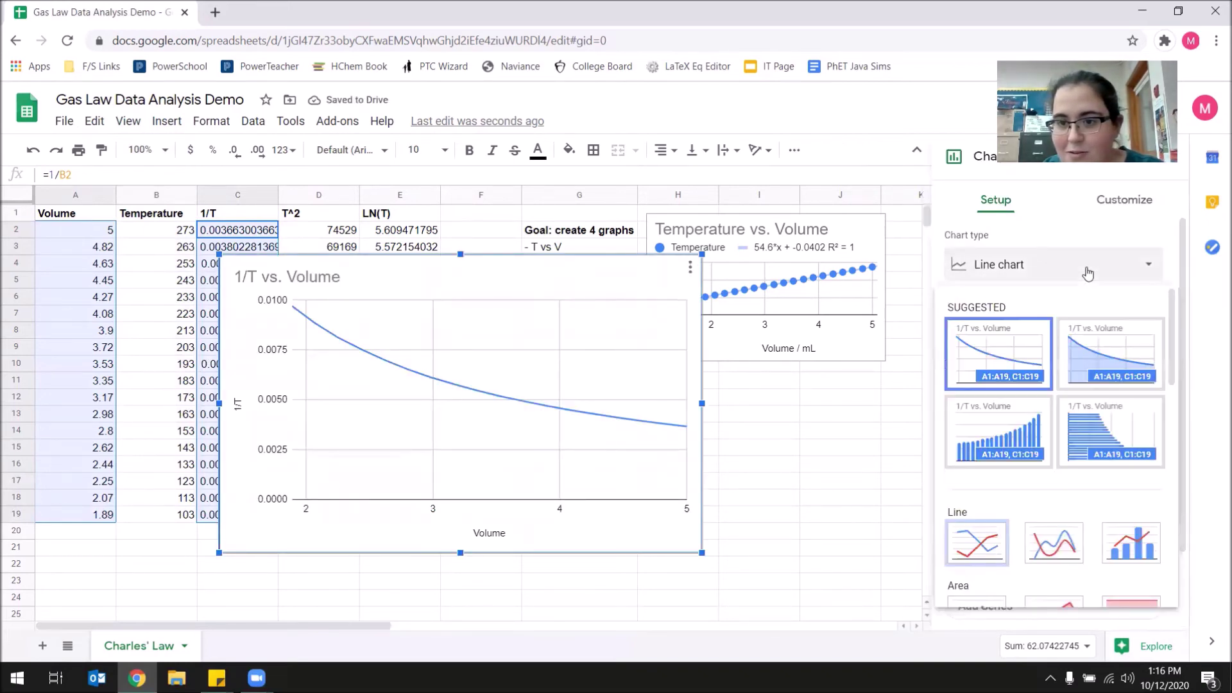
pyautogui.scroll(-5, 1057, 449)
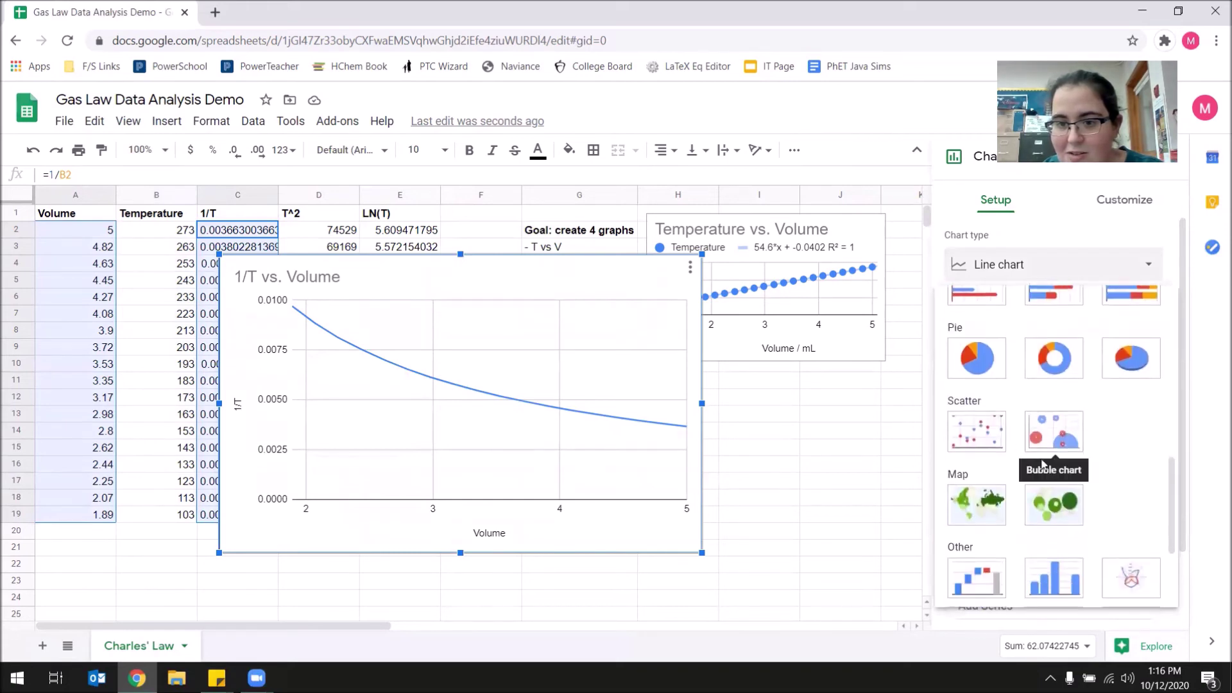
pyautogui.click(978, 423)
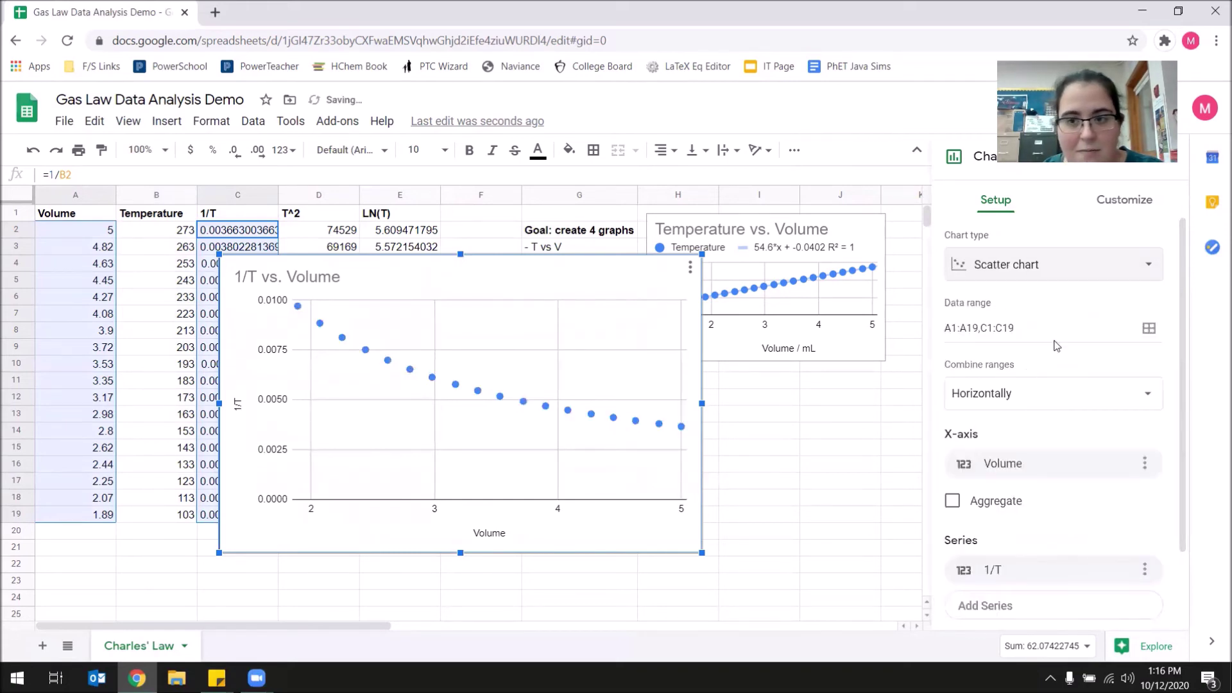
# Add a trendline to the 1/T series with its equation and R² = 0.931.
pyautogui.click(1130, 200)
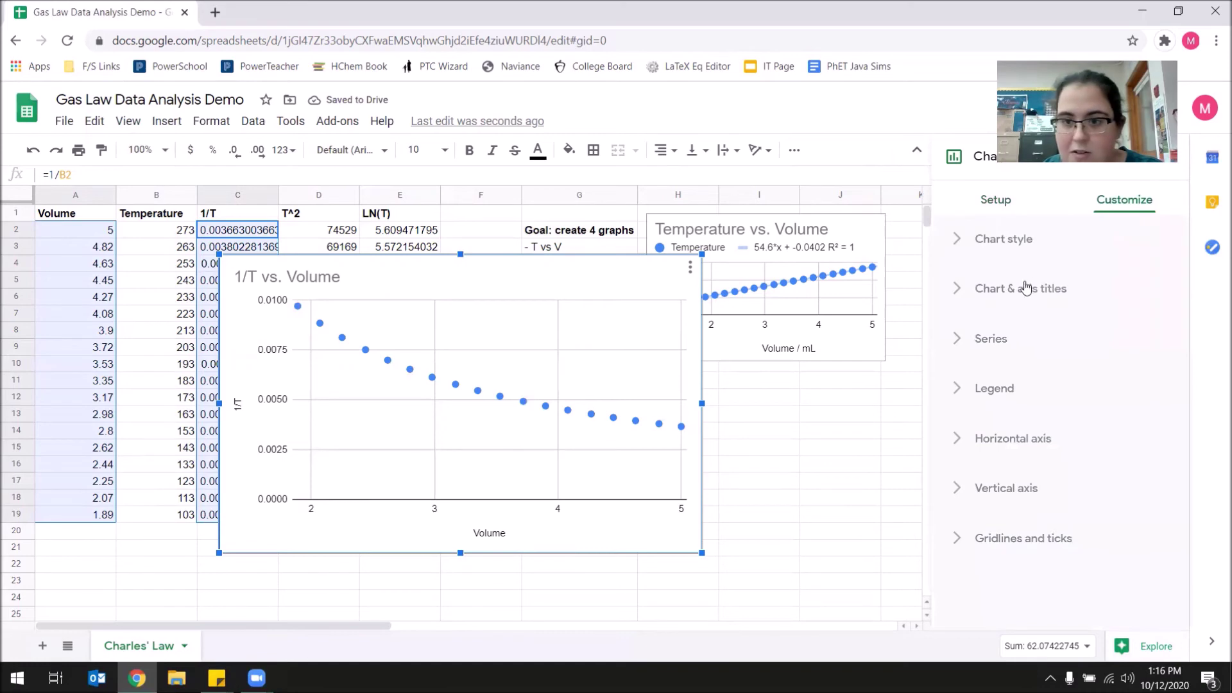
pyautogui.click(957, 340)
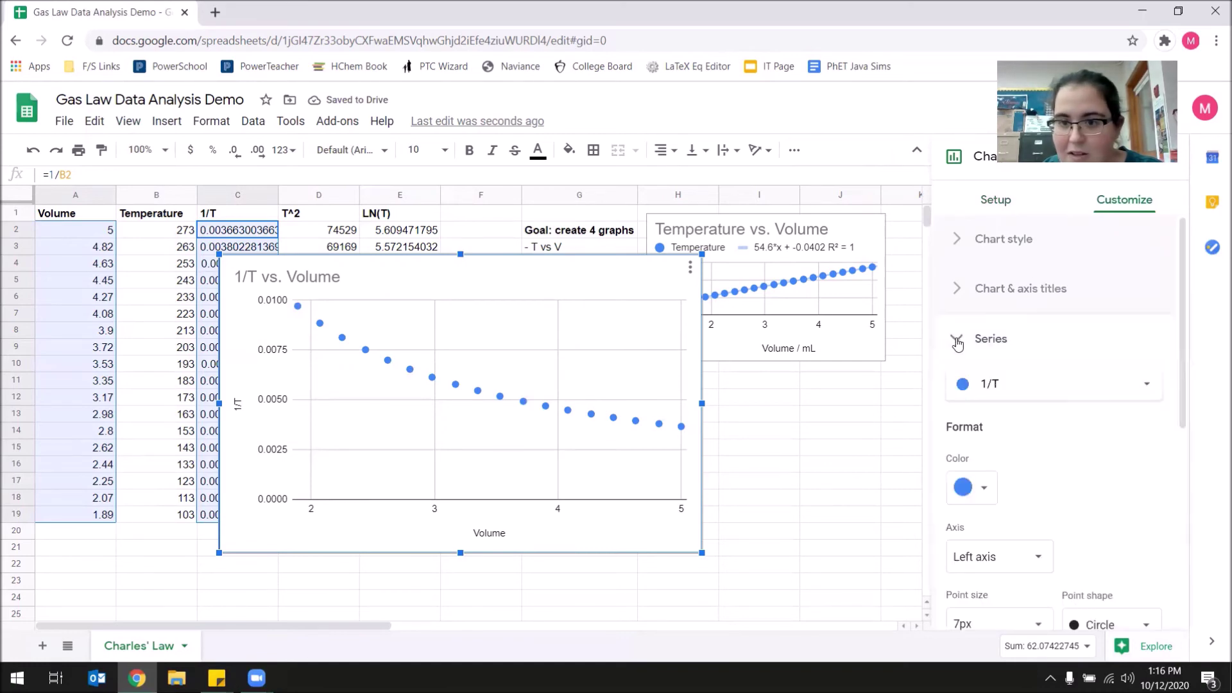
pyautogui.scroll(-4, 1077, 422)
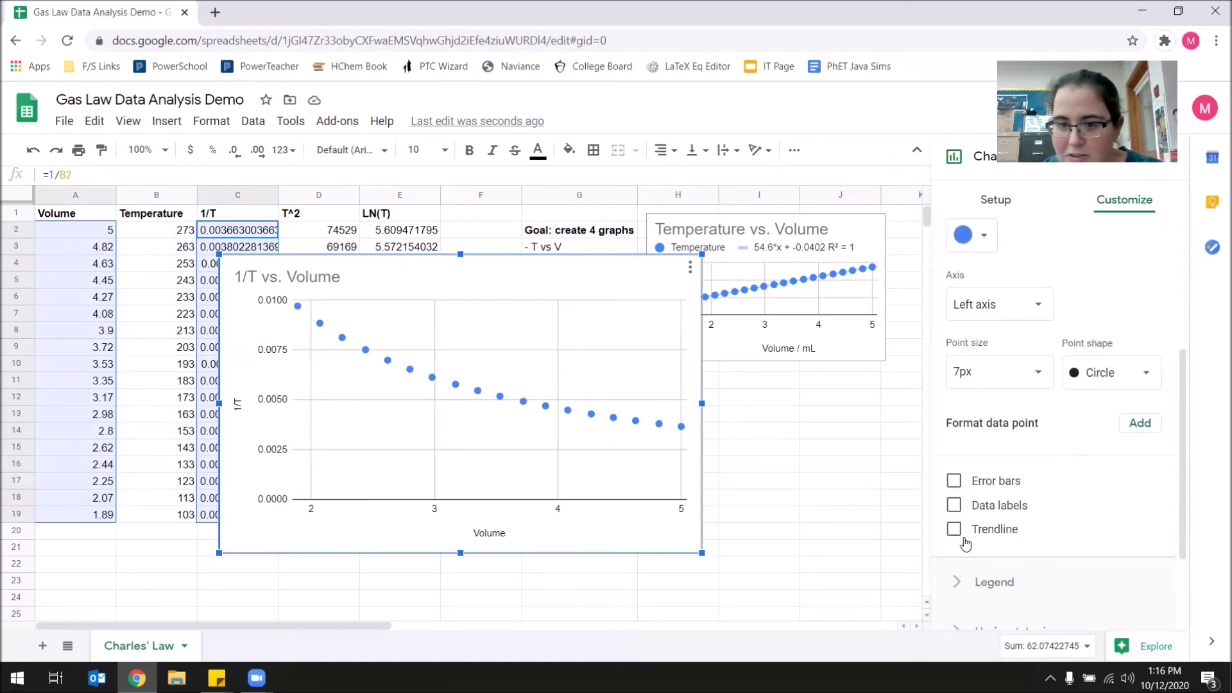
pyautogui.click(954, 530)
pyautogui.scroll(-3, 1021, 517)
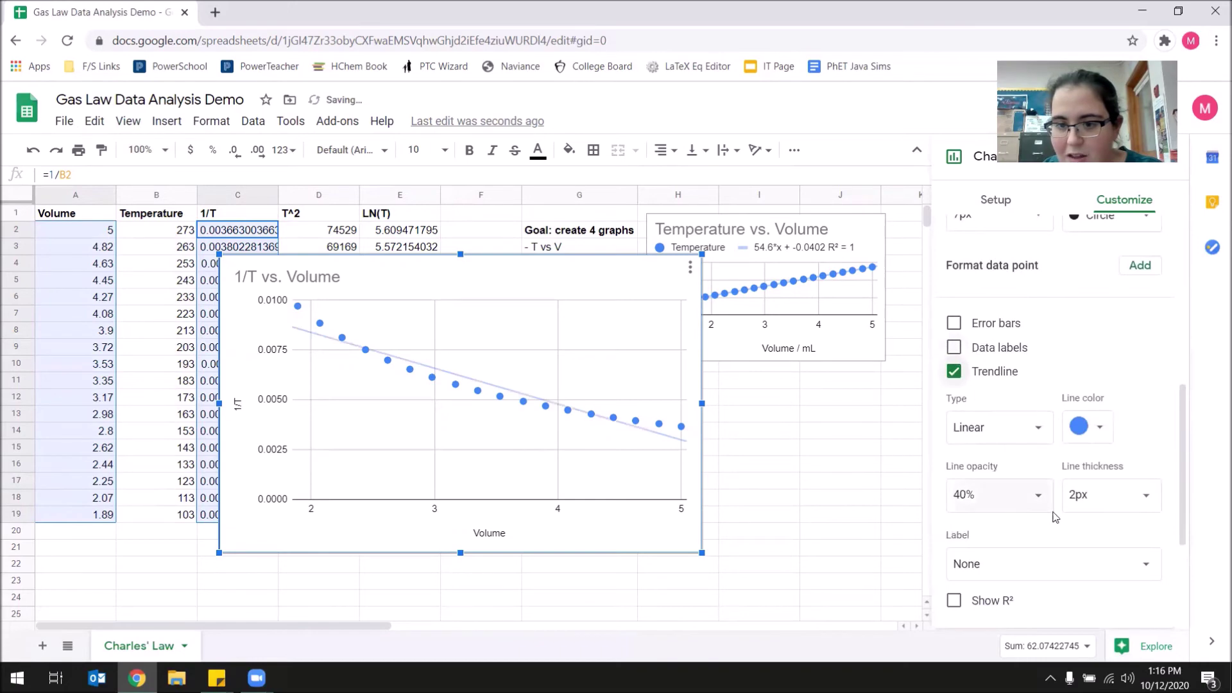
pyautogui.click(1014, 569)
pyautogui.click(1012, 610)
pyautogui.click(956, 602)
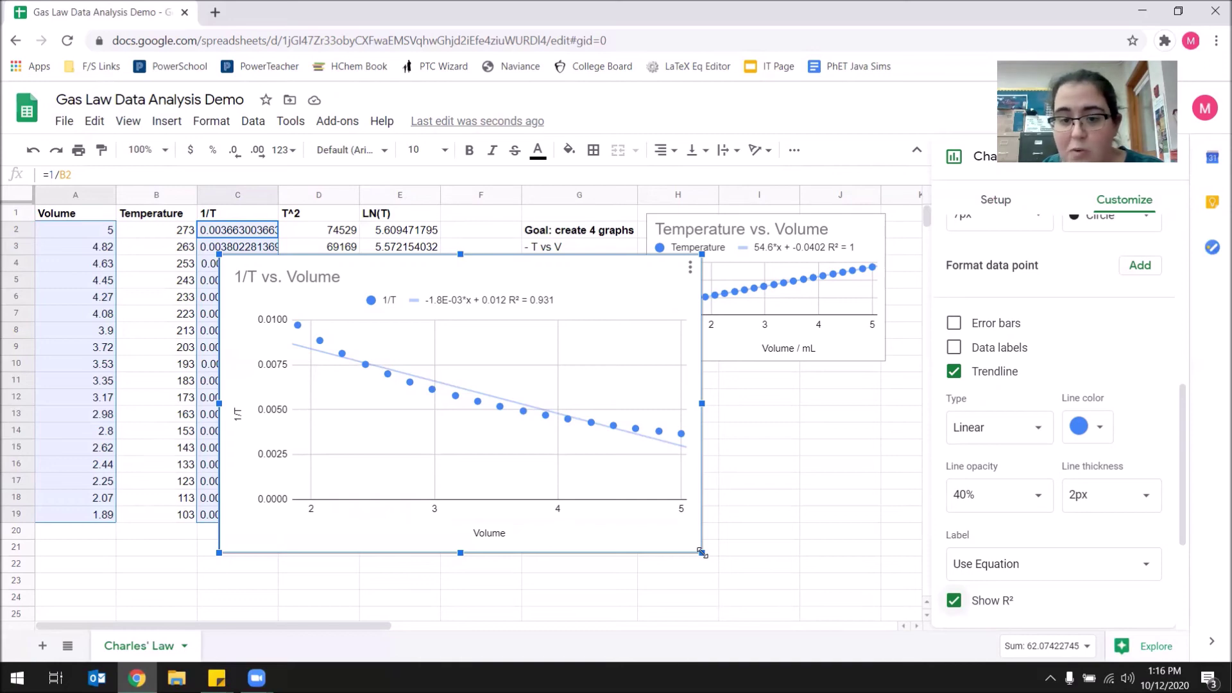
# Resize the 1/T vs. Volume chart to line up below the first chart.
pyautogui.moveTo(702, 552); pyautogui.dragTo(877, 508)
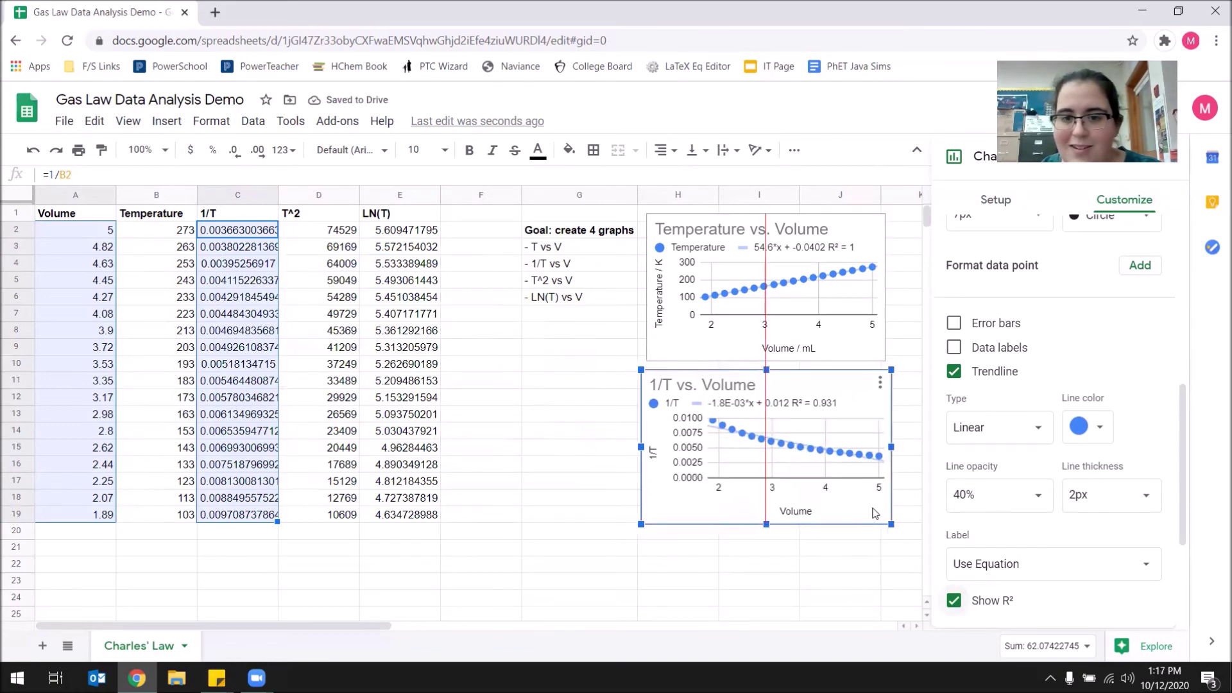
pyautogui.moveTo(639, 523); pyautogui.dragTo(680, 495)
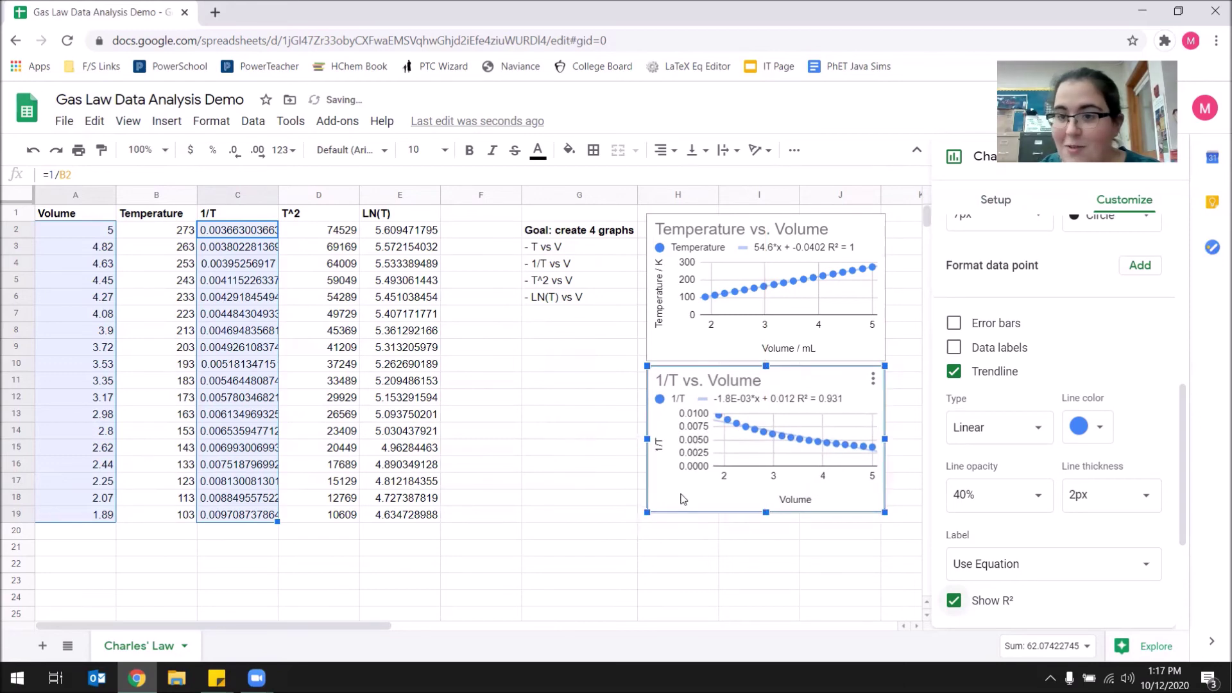
pyautogui.click(476, 378)
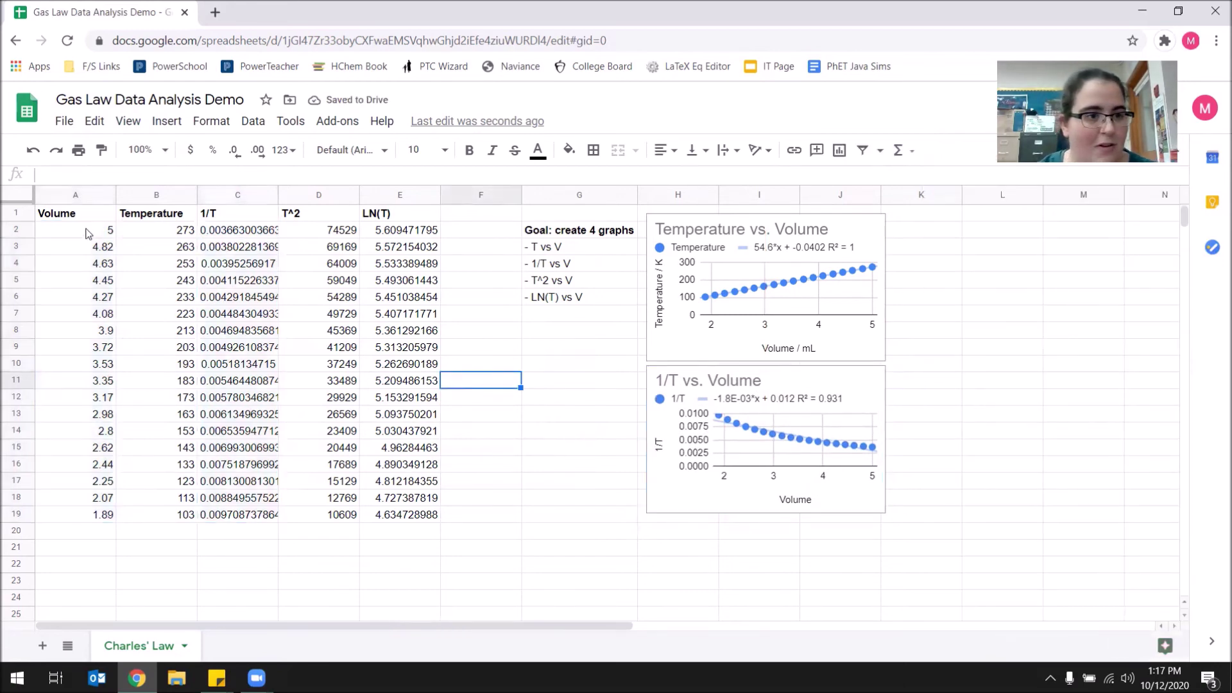
# Chart Volume (A2:A19) against T^2 (D2:D19) as a scatter plot.
pyautogui.moveTo(89, 231); pyautogui.dragTo(93, 247)
pyautogui.moveTo(86, 303); pyautogui.dragTo(100, 517)
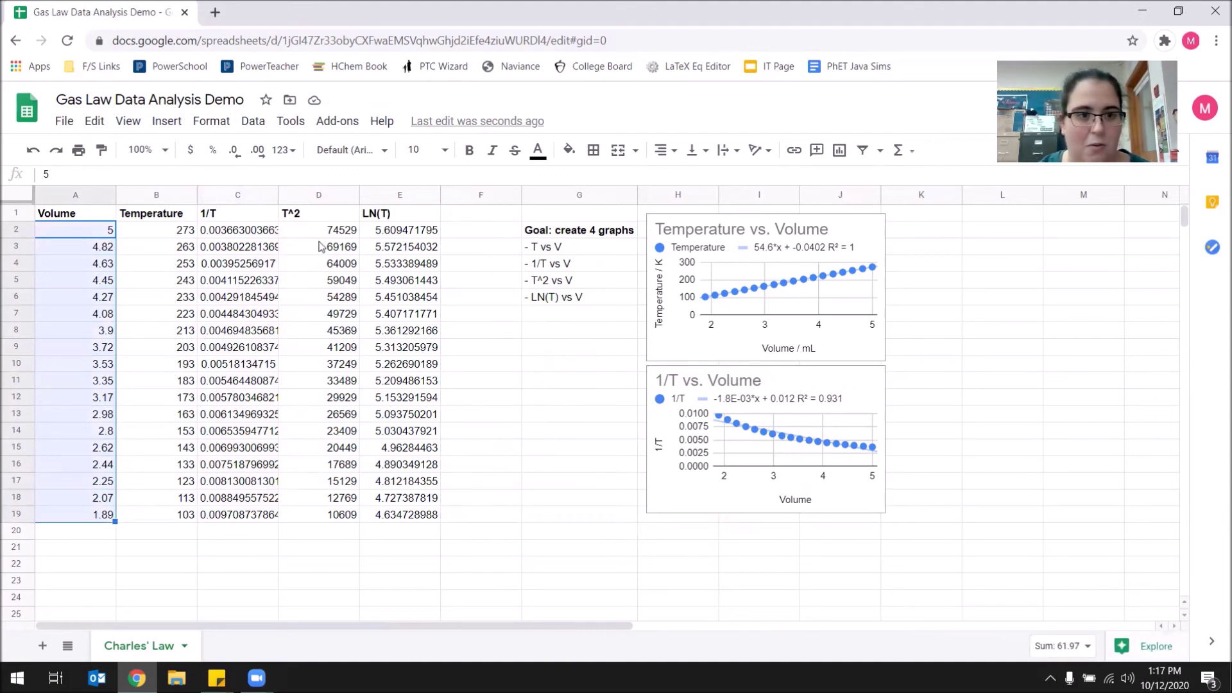
pyautogui.keyDown('ctrl'); pyautogui.moveTo(313, 235); pyautogui.dragTo(319, 518); pyautogui.keyUp('ctrl')
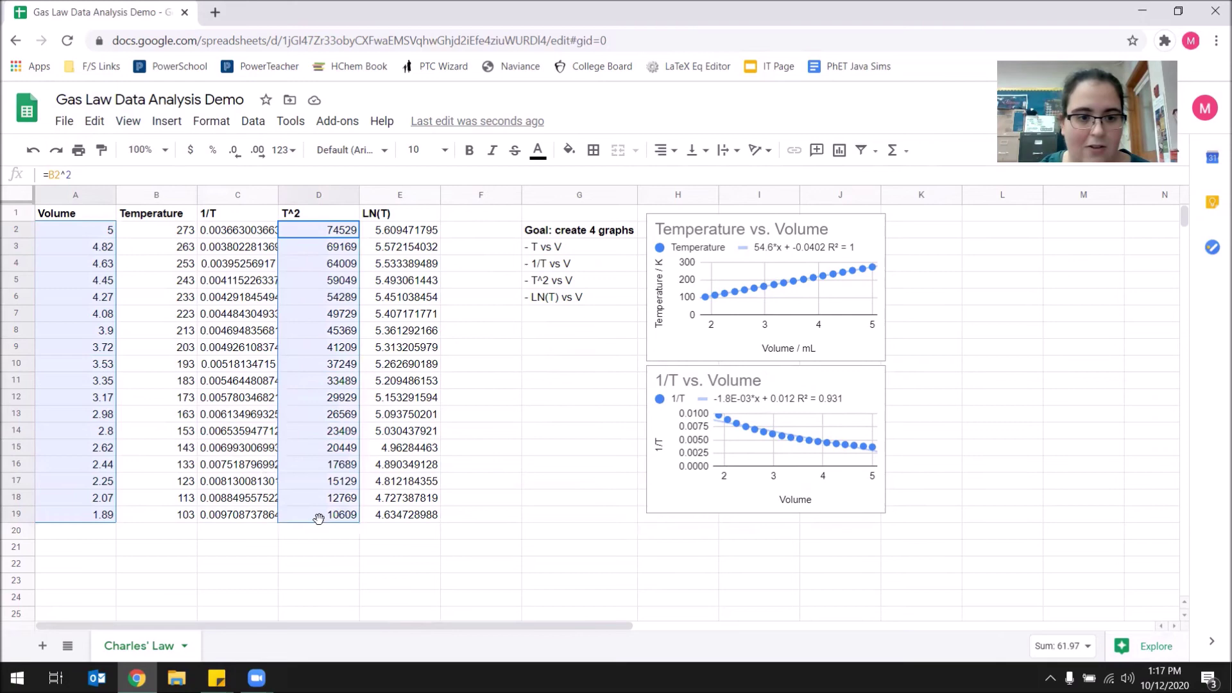
pyautogui.click(169, 122)
pyautogui.click(222, 351)
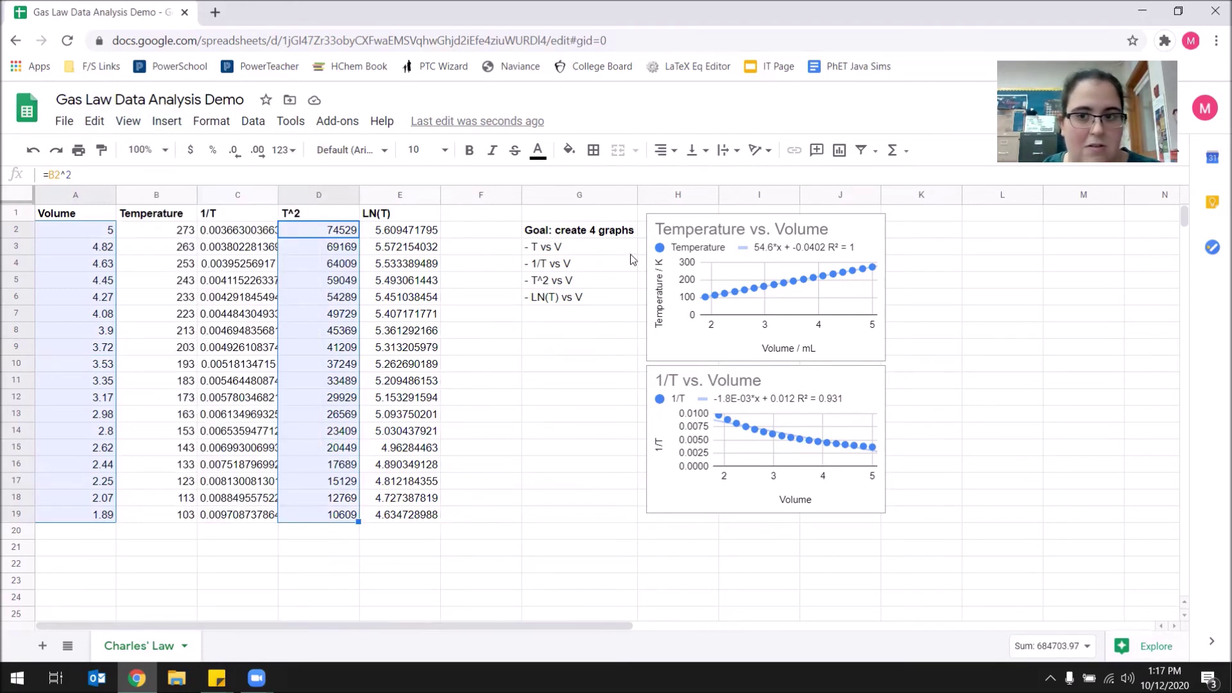
pyautogui.scroll(2, 1071, 247)
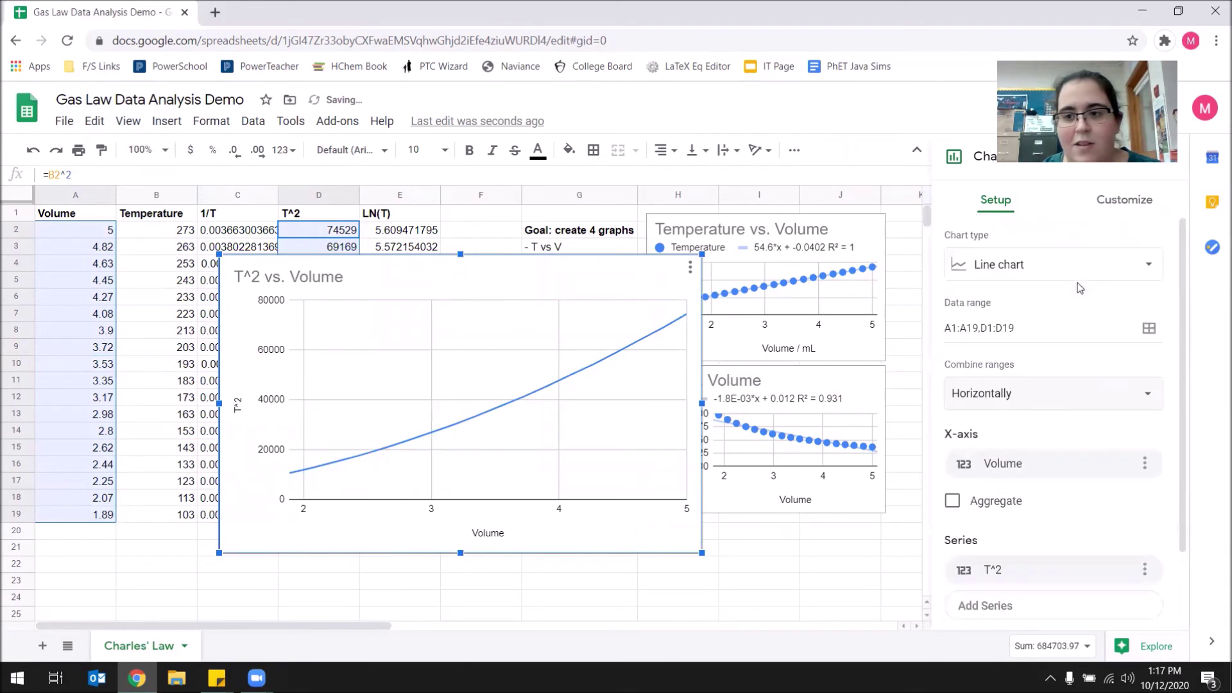
pyautogui.click(1050, 275)
pyautogui.scroll(-5, 1041, 510)
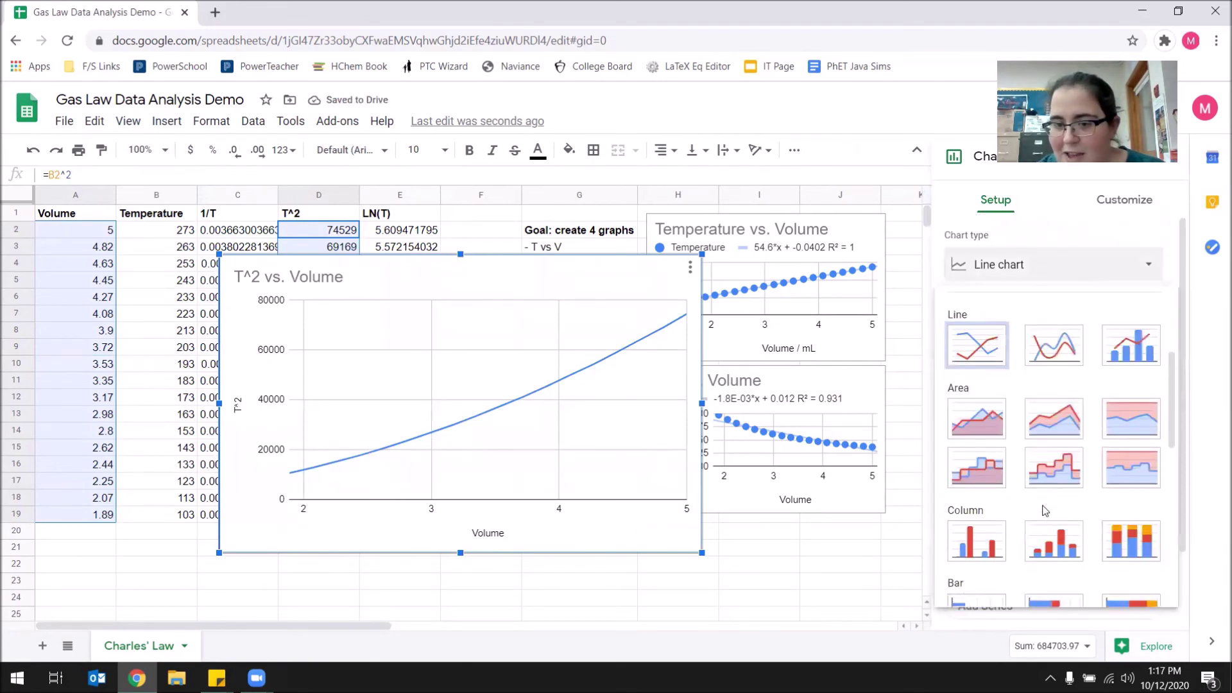
pyautogui.scroll(-3, 1044, 511)
pyautogui.click(976, 518)
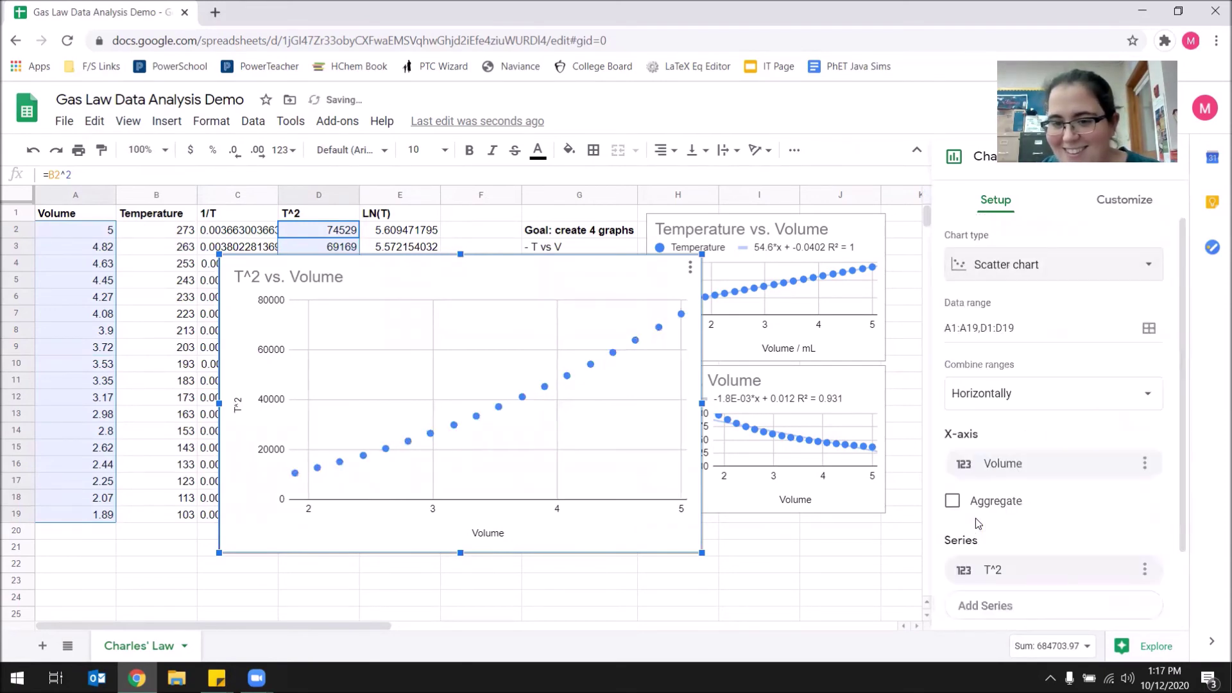
# Add a linear trendline to the T^2 series, labelled with its equation and R².
pyautogui.click(1113, 201)
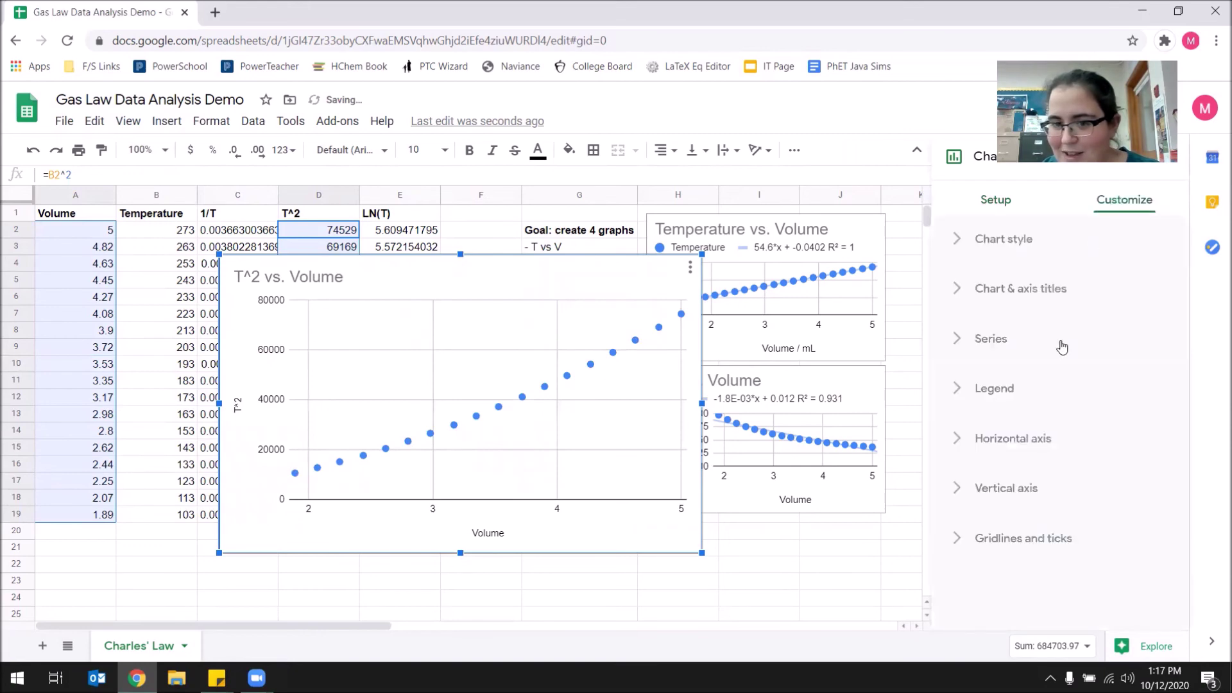
pyautogui.click(972, 351)
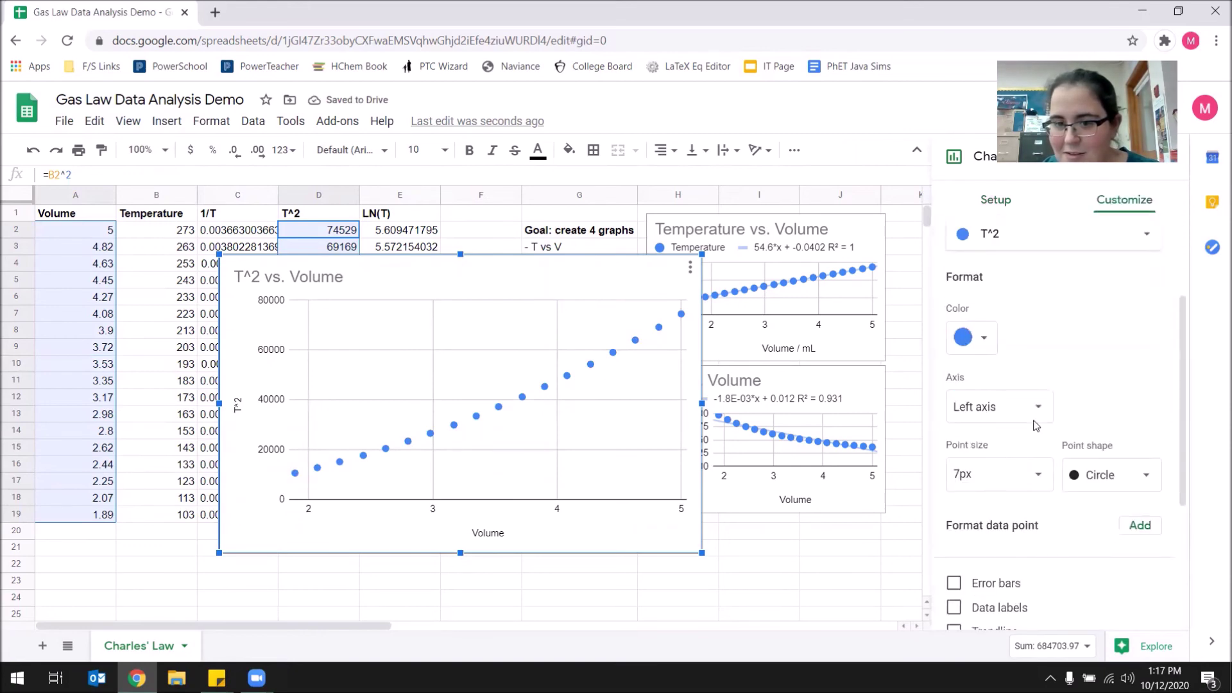
pyautogui.click(954, 500)
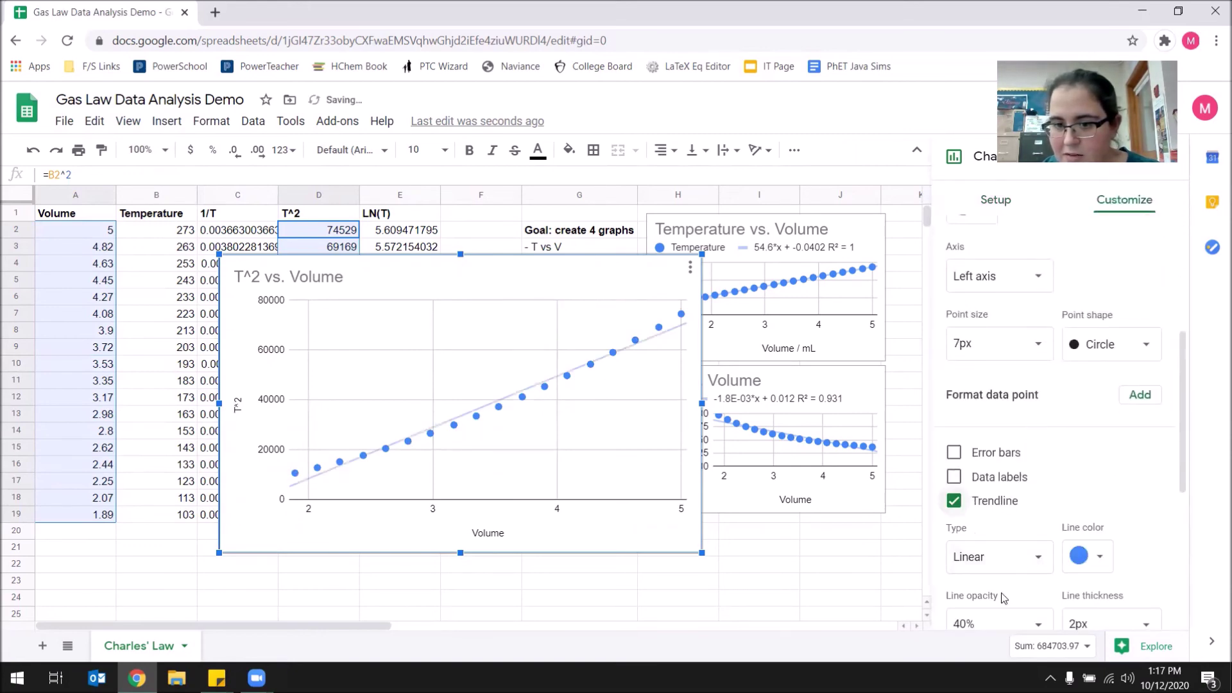
pyautogui.scroll(-2, 1001, 578)
pyautogui.scroll(-1, 1005, 598)
pyautogui.click(979, 561)
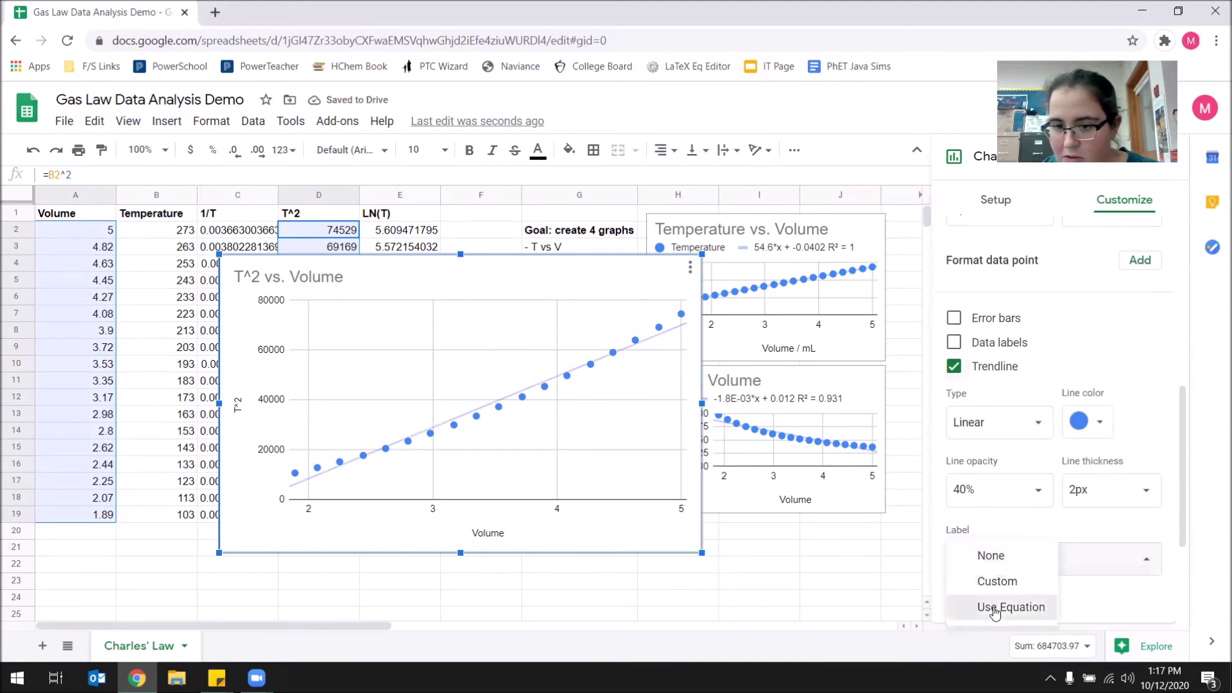
pyautogui.click(987, 607)
pyautogui.click(953, 596)
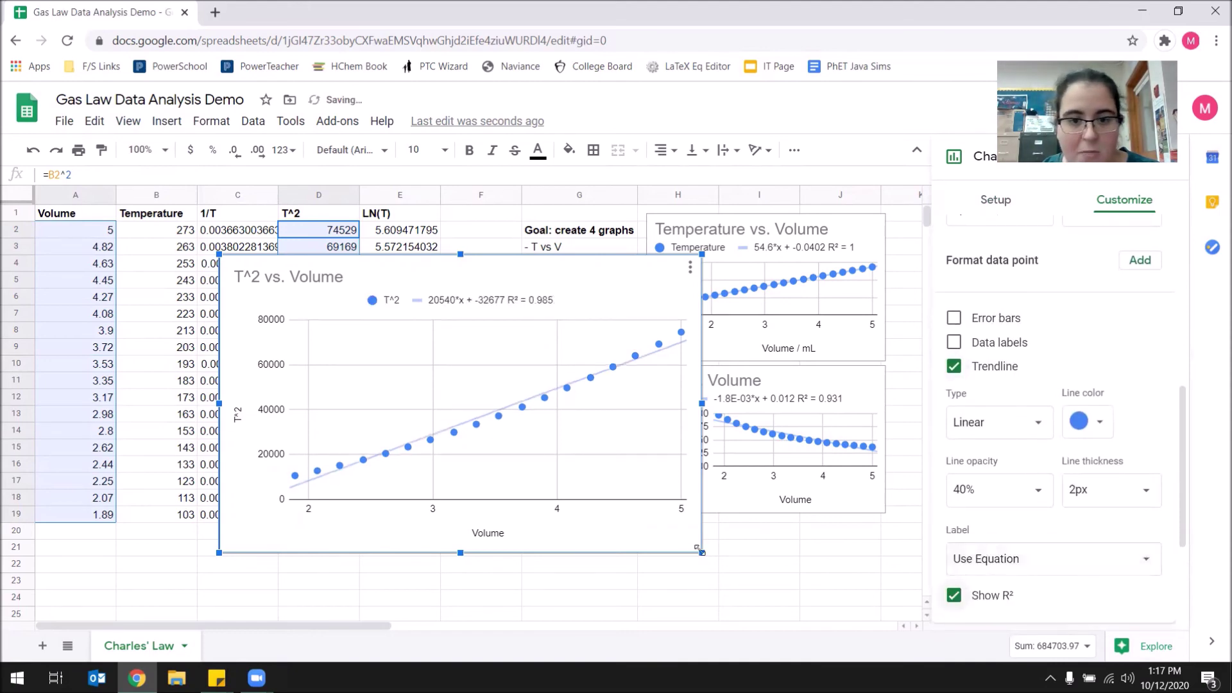
# Shrink the T^2 chart to about half size and place it below the 1/T chart.
pyautogui.moveTo(693, 538); pyautogui.dragTo(451, 395)
pyautogui.click(398, 390)
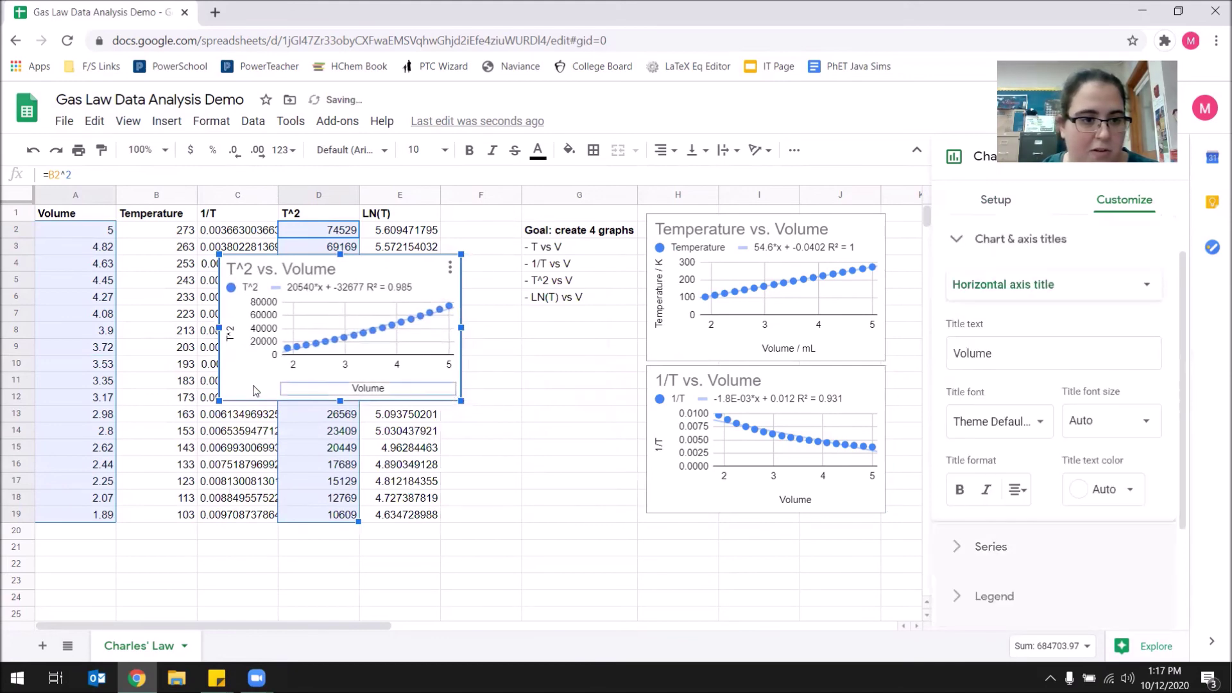
pyautogui.moveTo(268, 389); pyautogui.dragTo(688, 627)
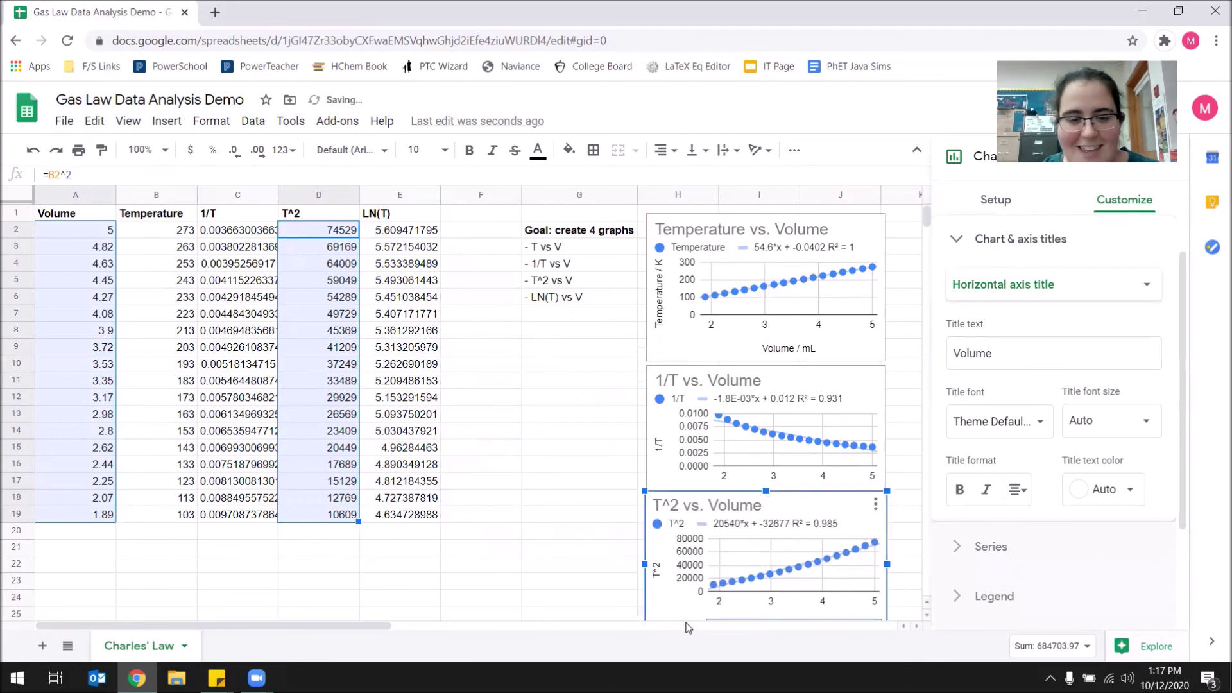
pyautogui.click(427, 438)
pyautogui.moveTo(83, 230); pyautogui.dragTo(77, 517)
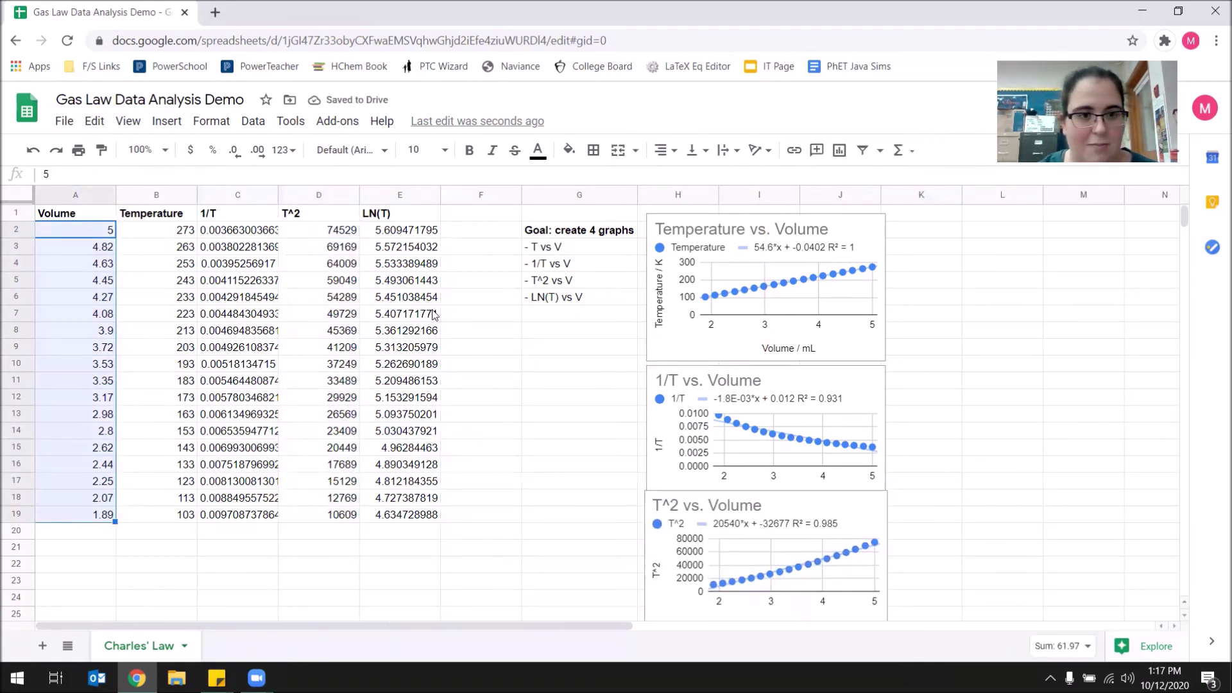
# Add LN(T) values E2:E19 to the Volume selection and chart them as a scatter plot.
pyautogui.moveTo(390, 231); pyautogui.dragTo(409, 514)
pyautogui.click(167, 121)
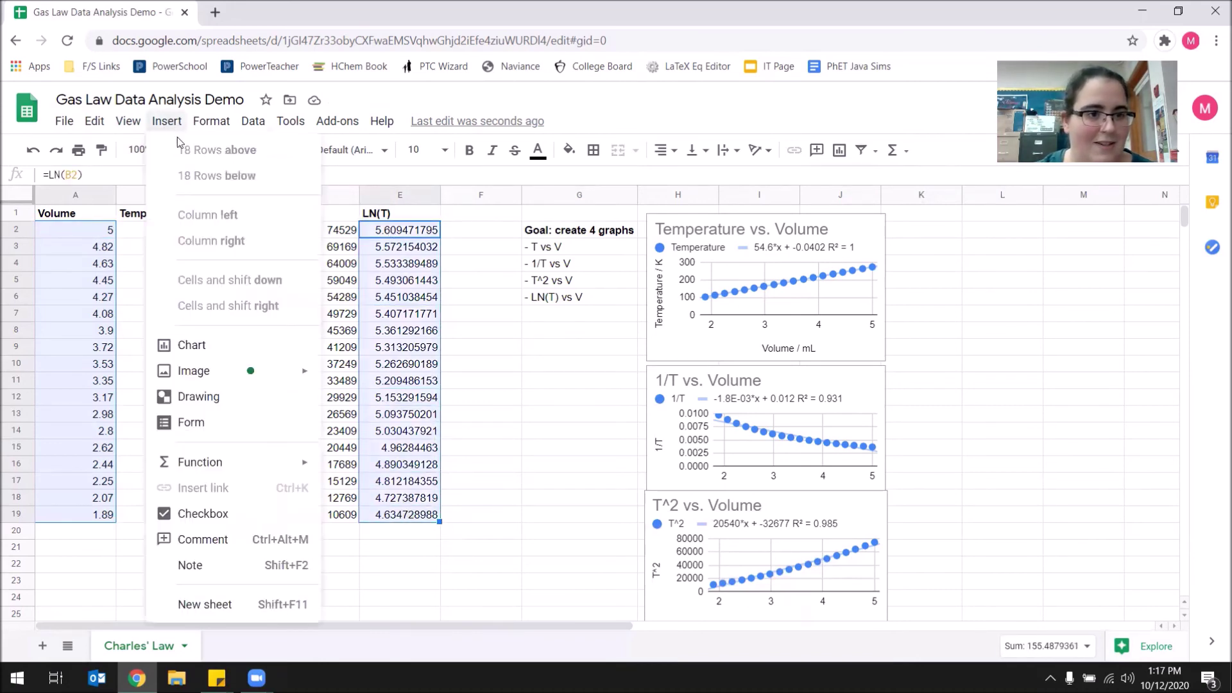
pyautogui.click(226, 348)
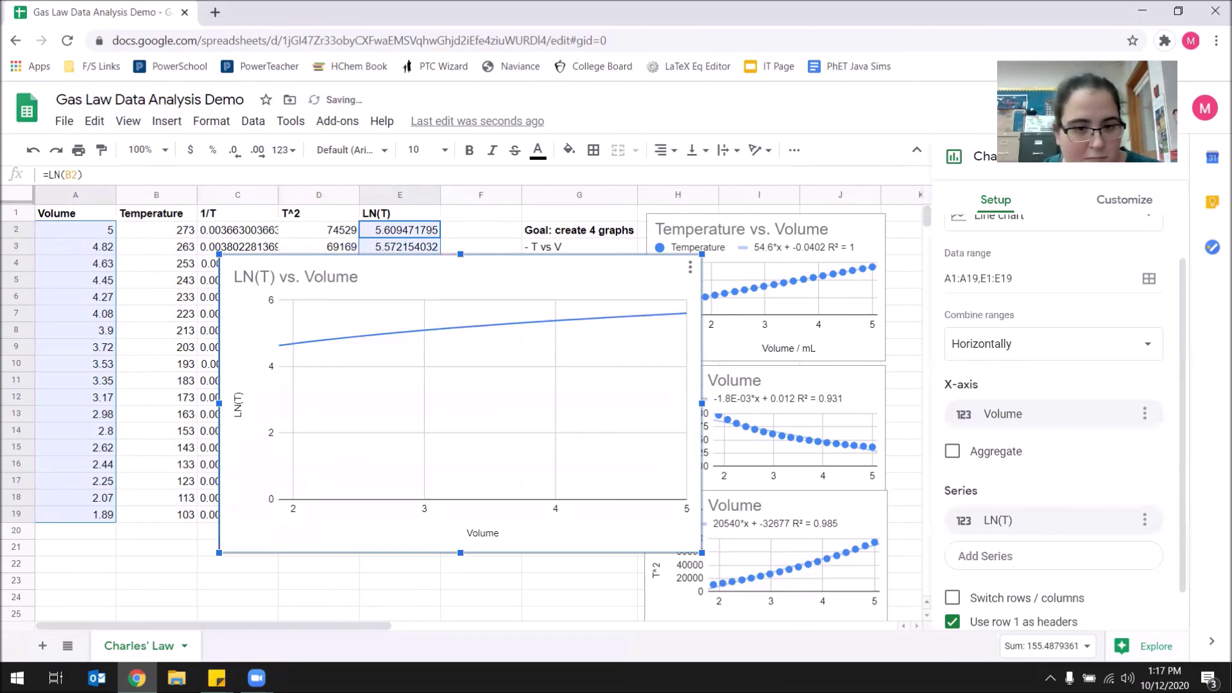
pyautogui.scroll(2, 1039, 323)
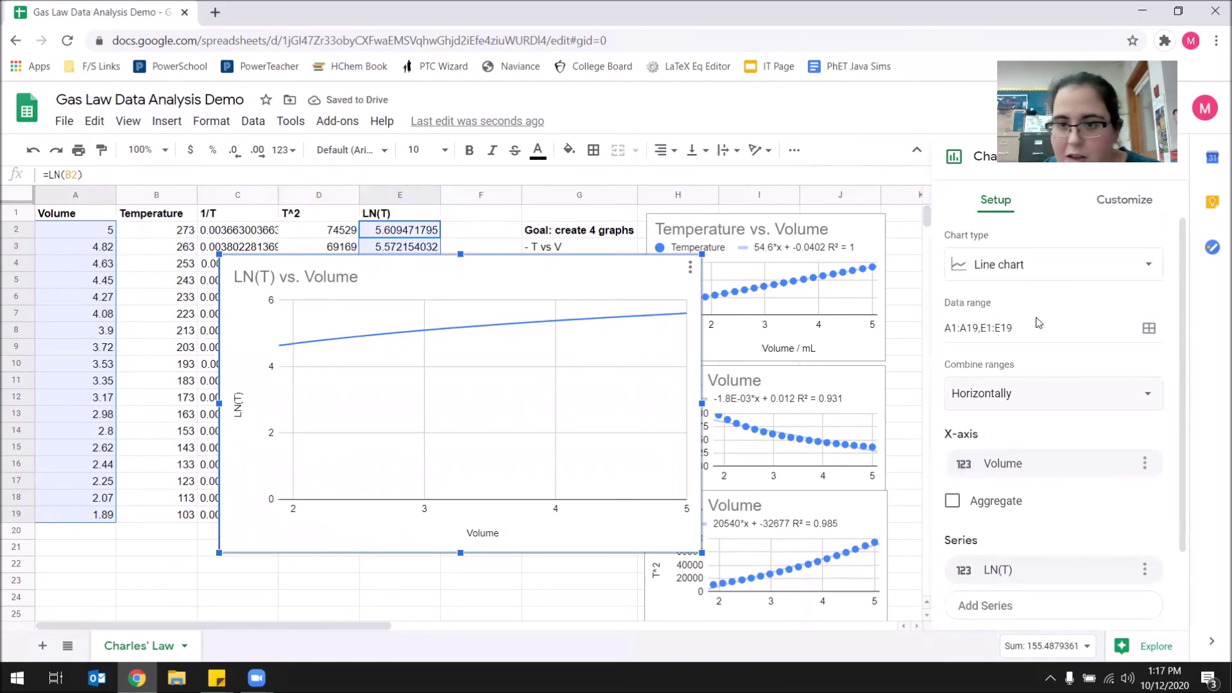
pyautogui.click(1020, 265)
pyautogui.scroll(-5, 1041, 556)
pyautogui.scroll(-2, 1040, 556)
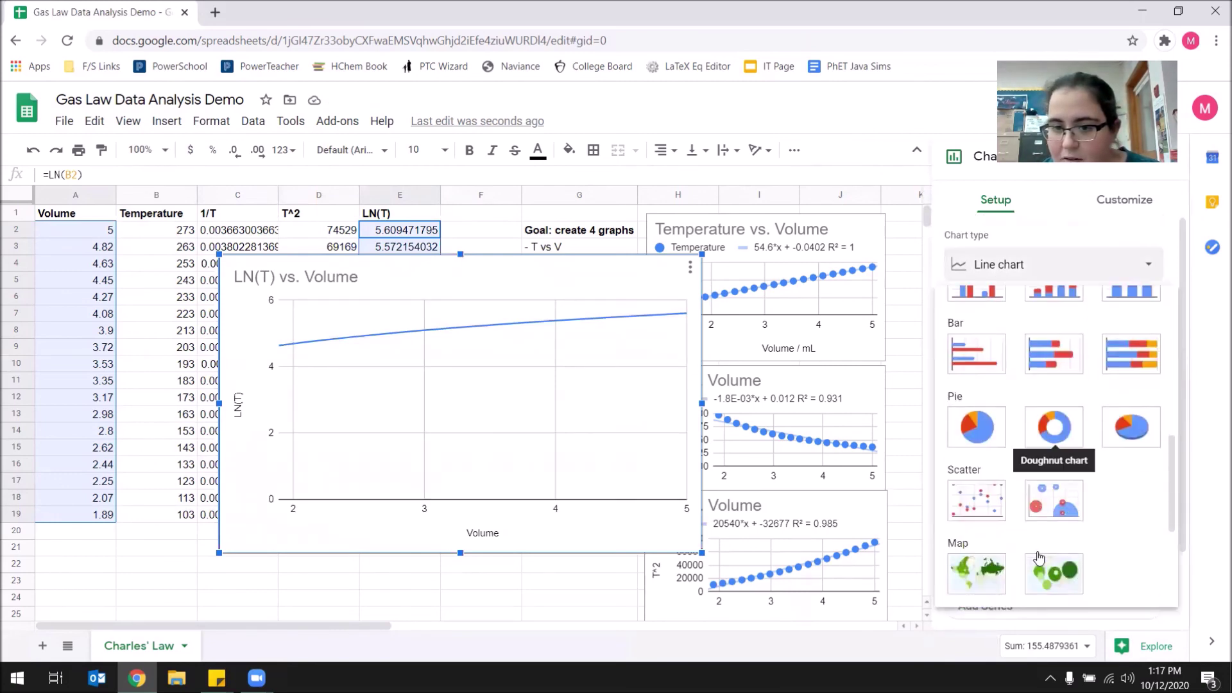
pyautogui.click(993, 507)
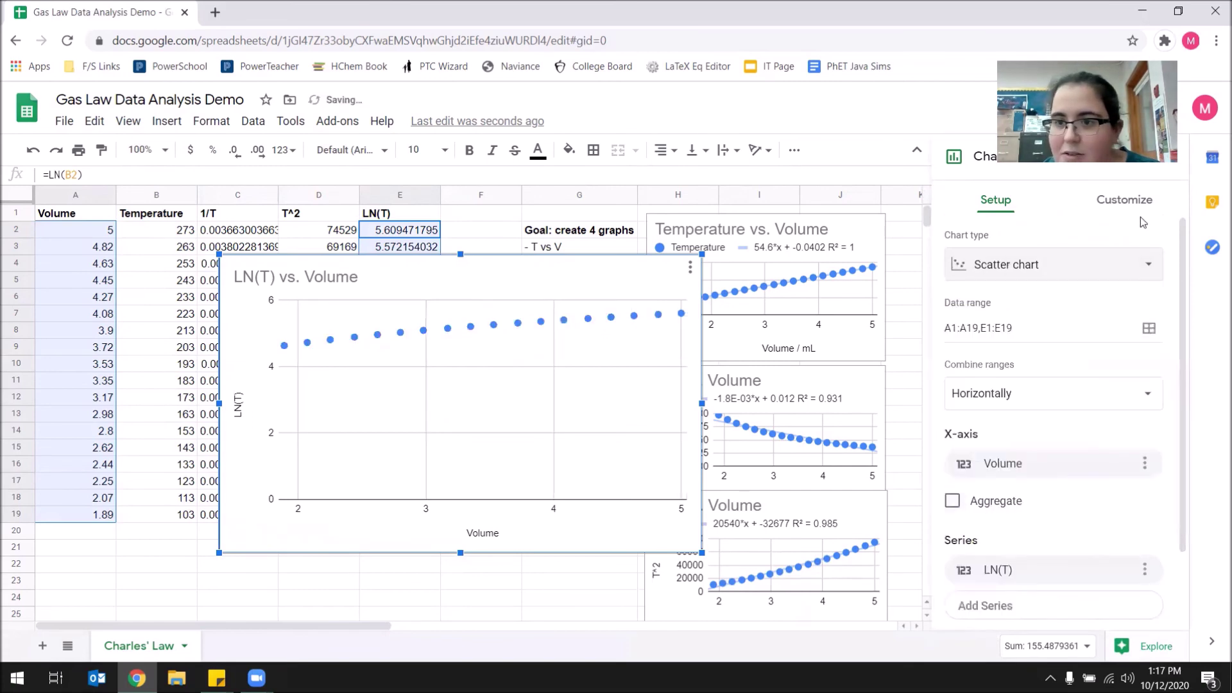
# Give the LN(T) series a linear trendline showing equation 0.305*x + 4.14 and R² 0.983.
pyautogui.click(1130, 203)
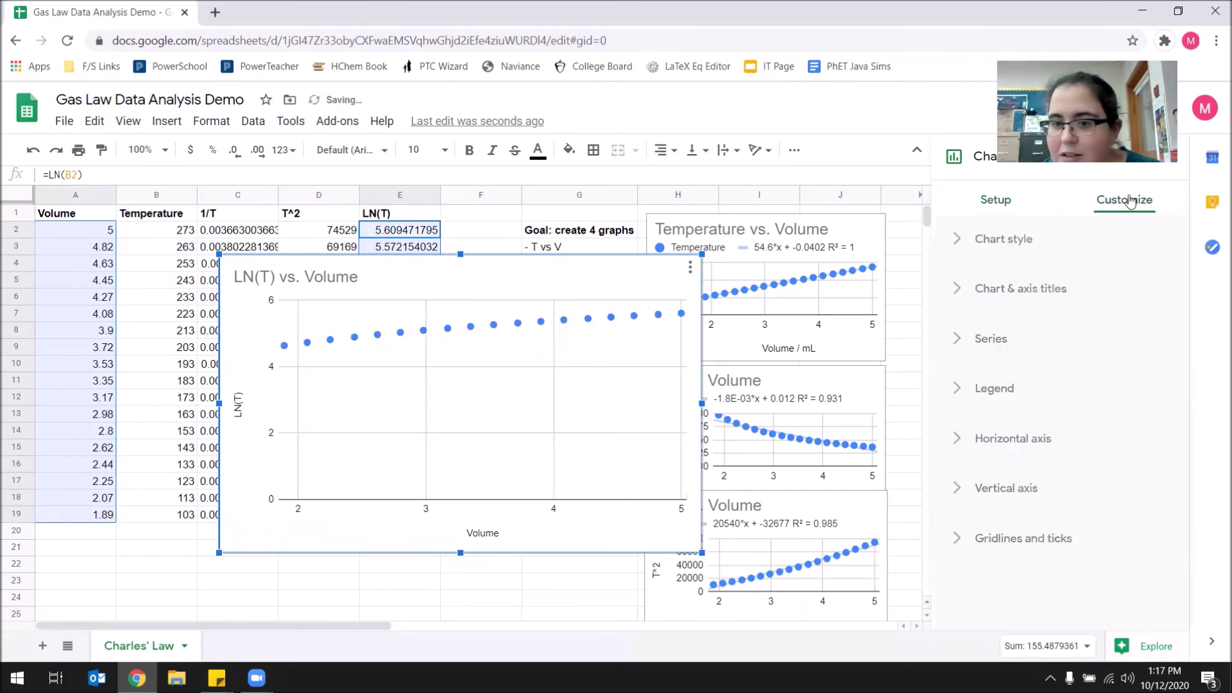
pyautogui.click(953, 341)
pyautogui.scroll(-6, 1045, 394)
pyautogui.click(955, 403)
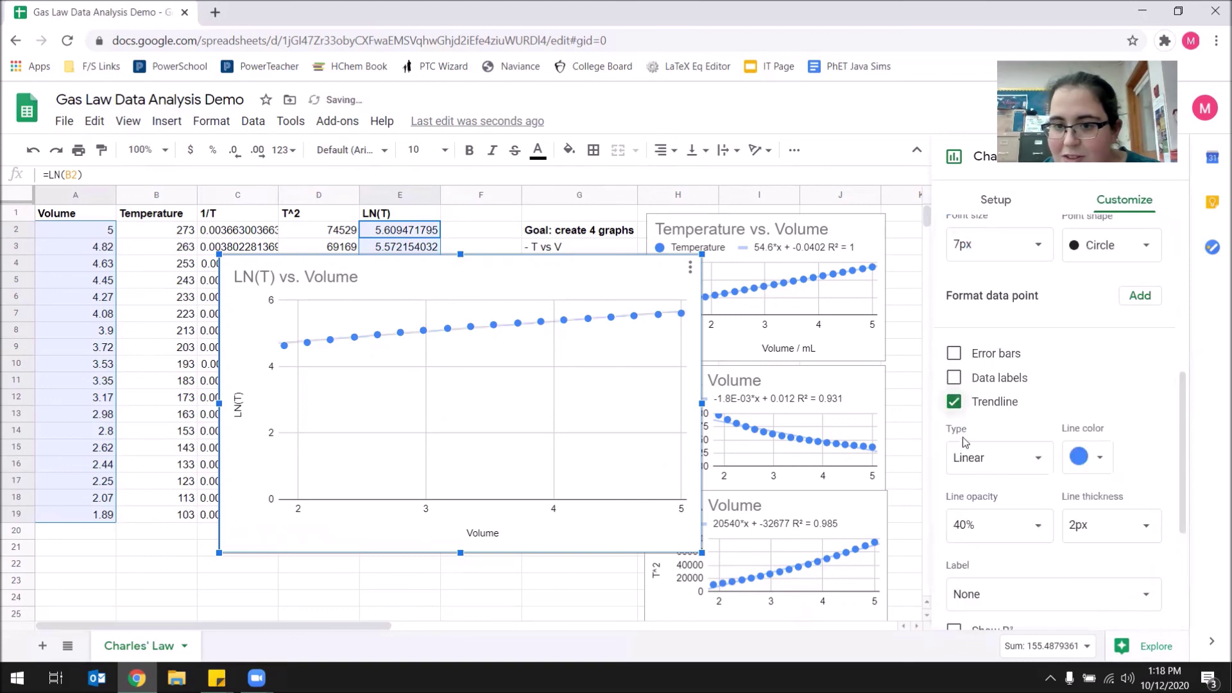
pyautogui.scroll(-2, 988, 501)
pyautogui.click(990, 505)
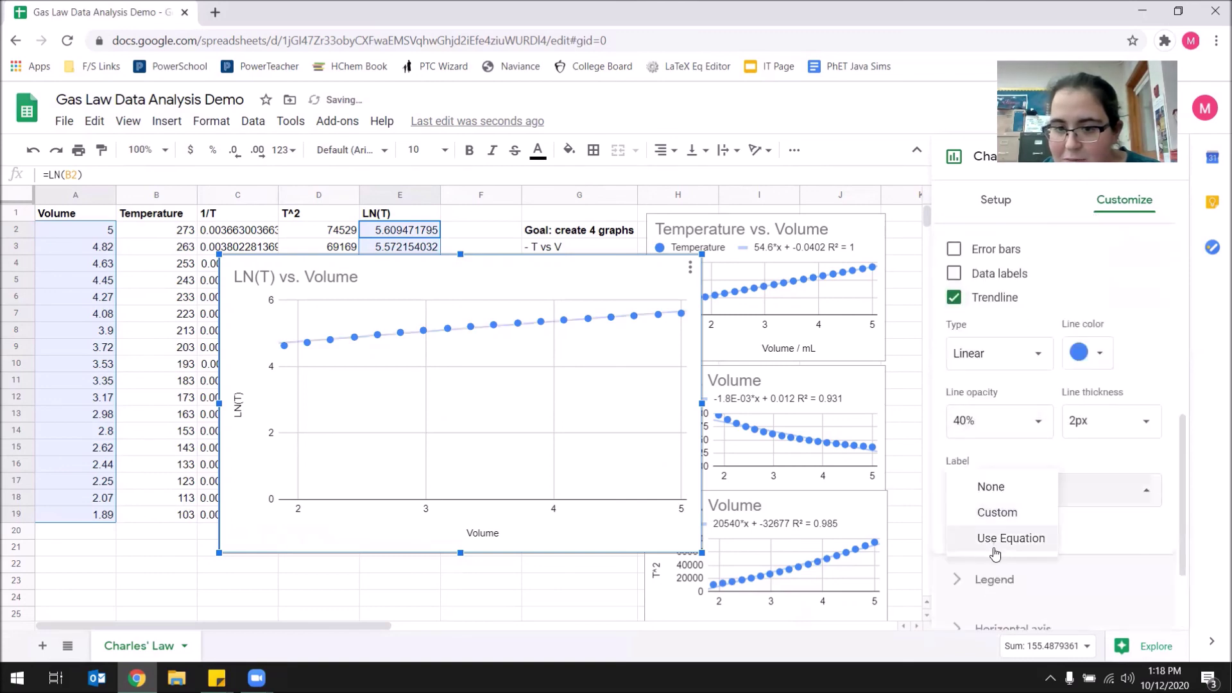
pyautogui.click(988, 536)
pyautogui.click(954, 526)
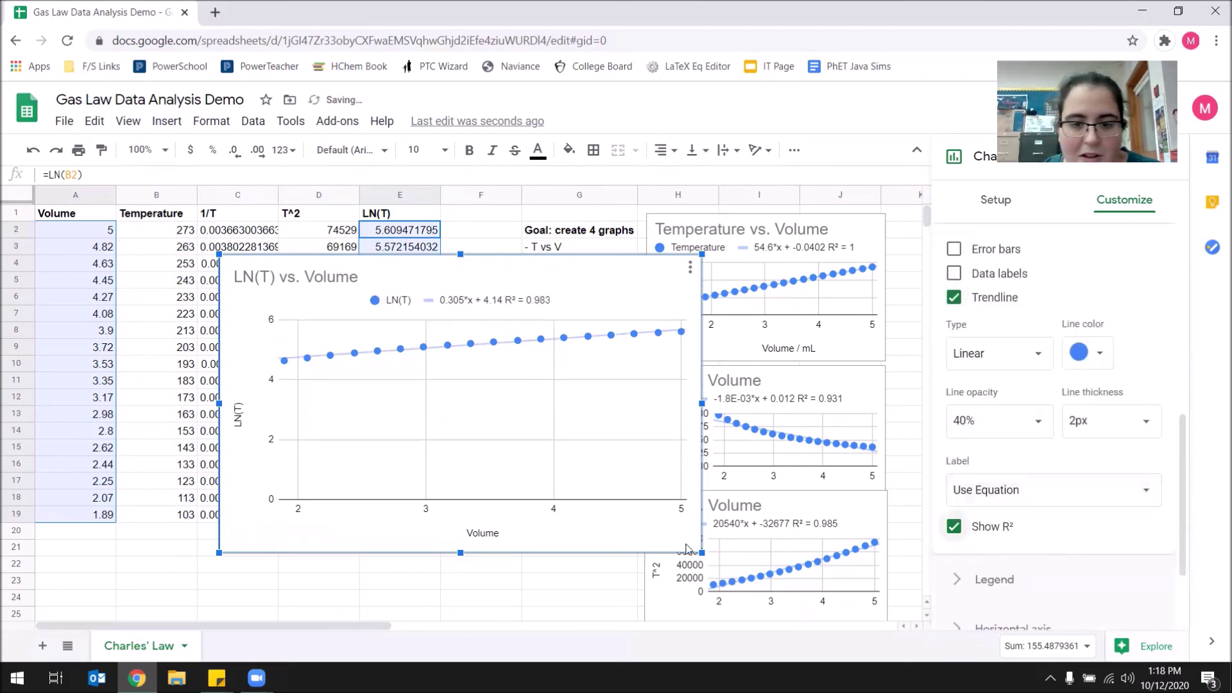
# Shrink the LN(T) chart and line it up beside the T^2 chart near rows 16–25.
pyautogui.moveTo(702, 553); pyautogui.dragTo(610, 503)
pyautogui.moveTo(518, 443); pyautogui.dragTo(480, 416)
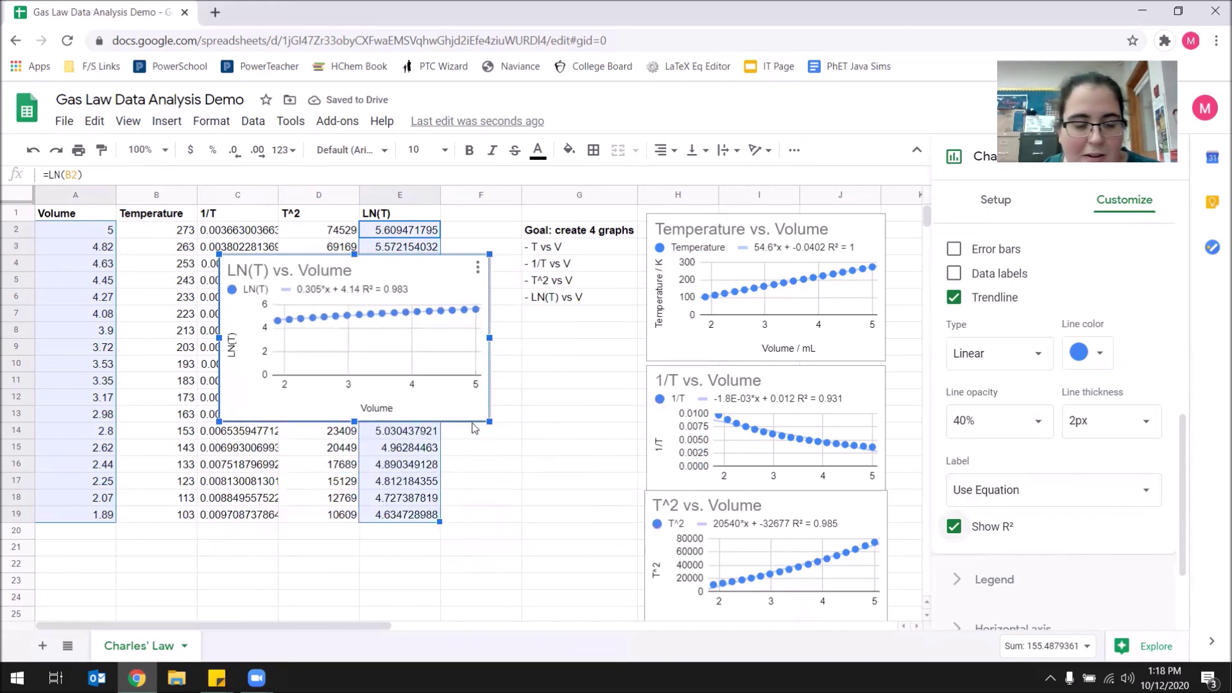
pyautogui.moveTo(329, 439); pyautogui.dragTo(486, 655)
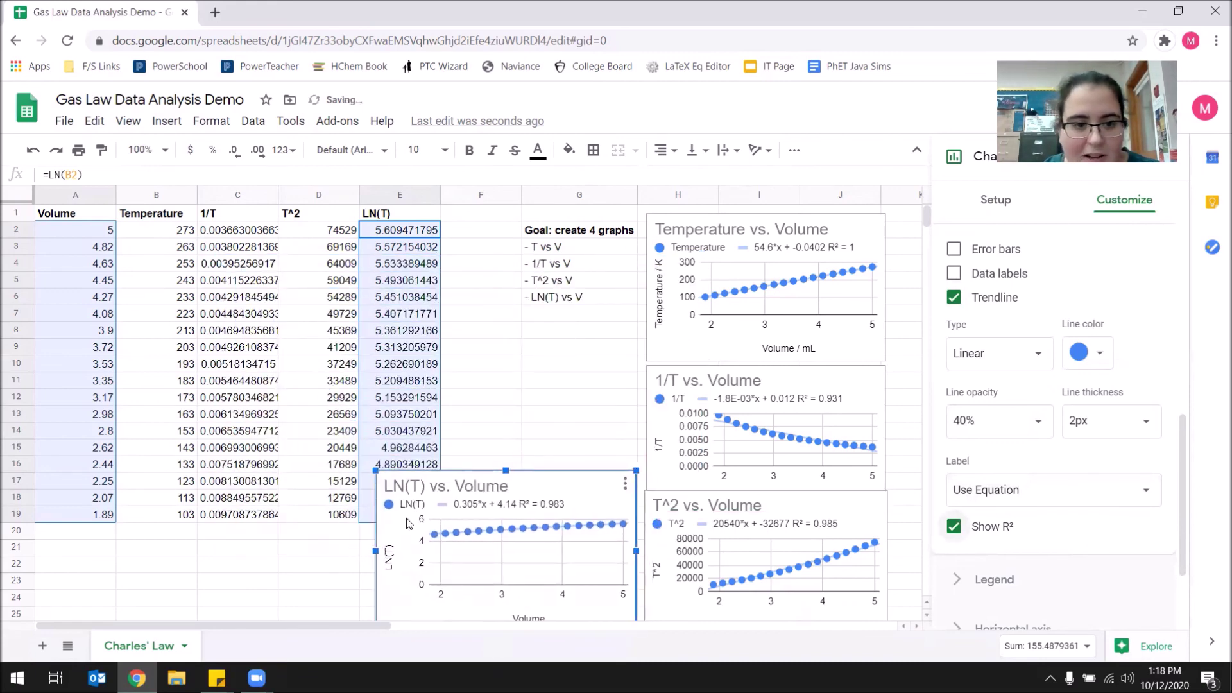
pyautogui.moveTo(375, 471); pyautogui.dragTo(400, 493)
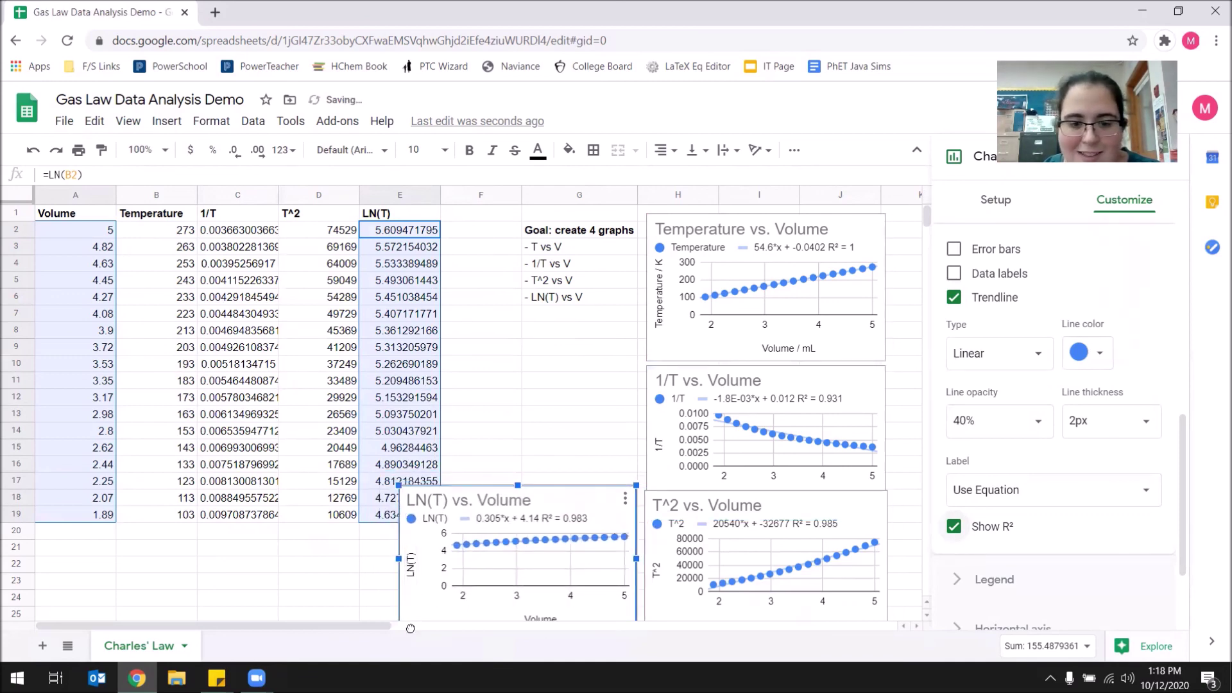
pyautogui.moveTo(411, 629); pyautogui.dragTo(417, 624)
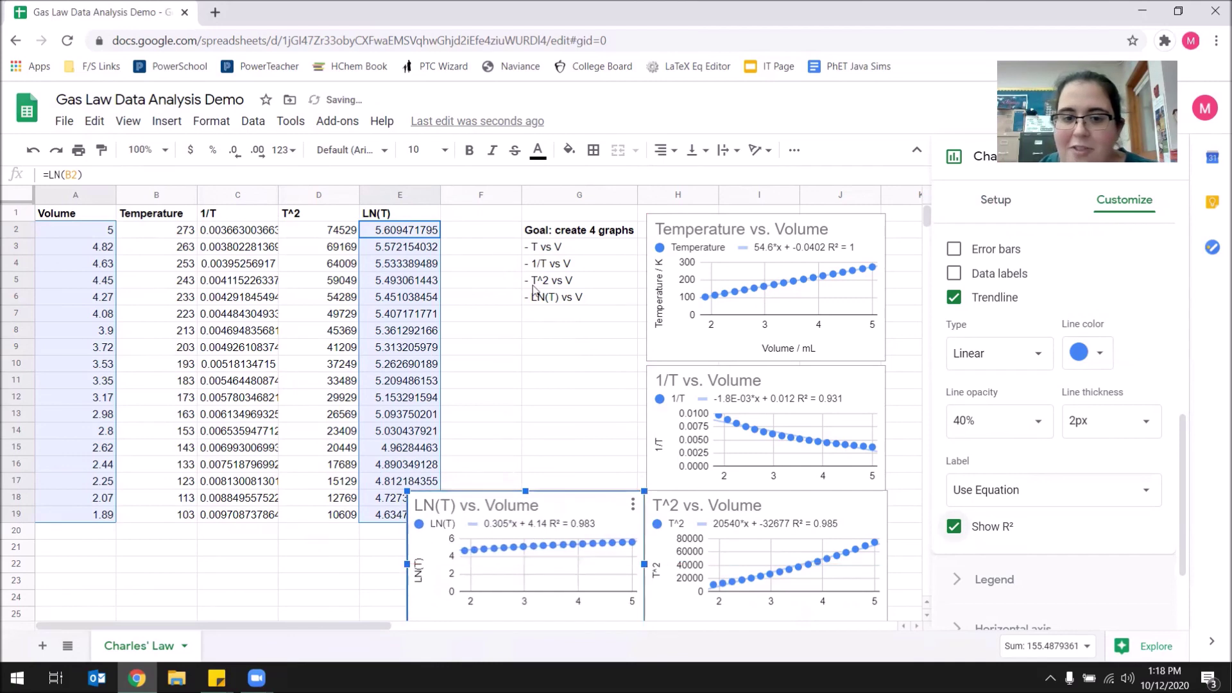